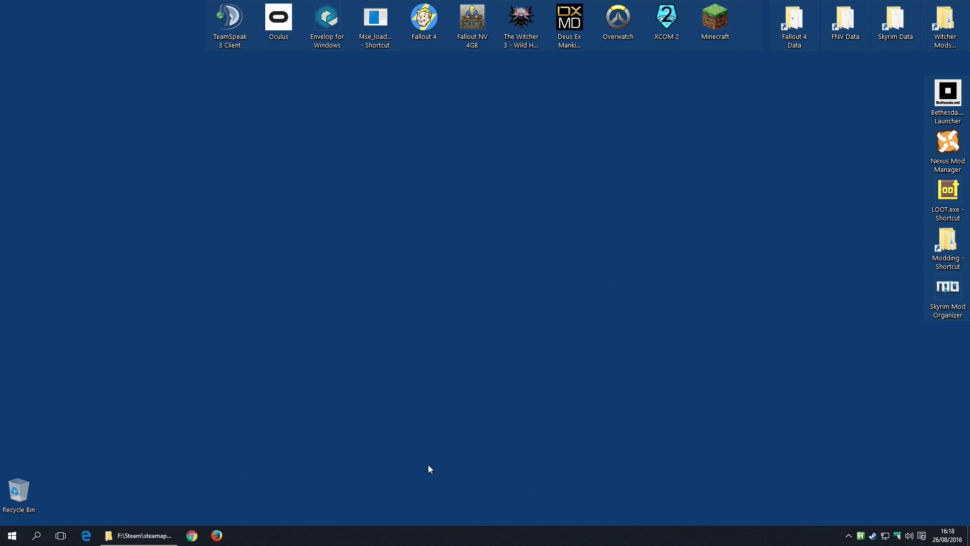
Restore the F:\Steam\steamapps\common window showing the skyrim folder
{"action": "mouse_move", "coordinate": [147, 535]}
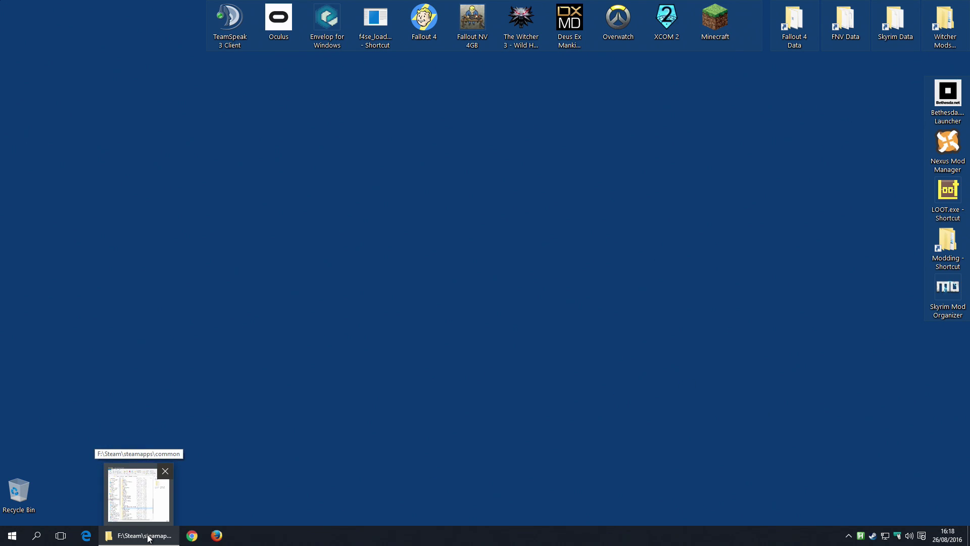
{"action": "left_click", "coordinate": [147, 536]}
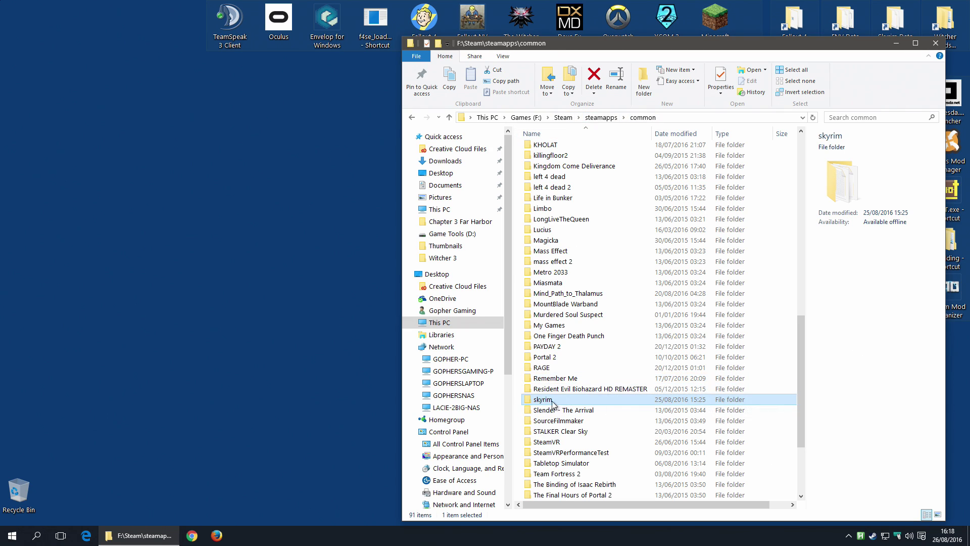
{"action": "right_click", "coordinate": [557, 400]}
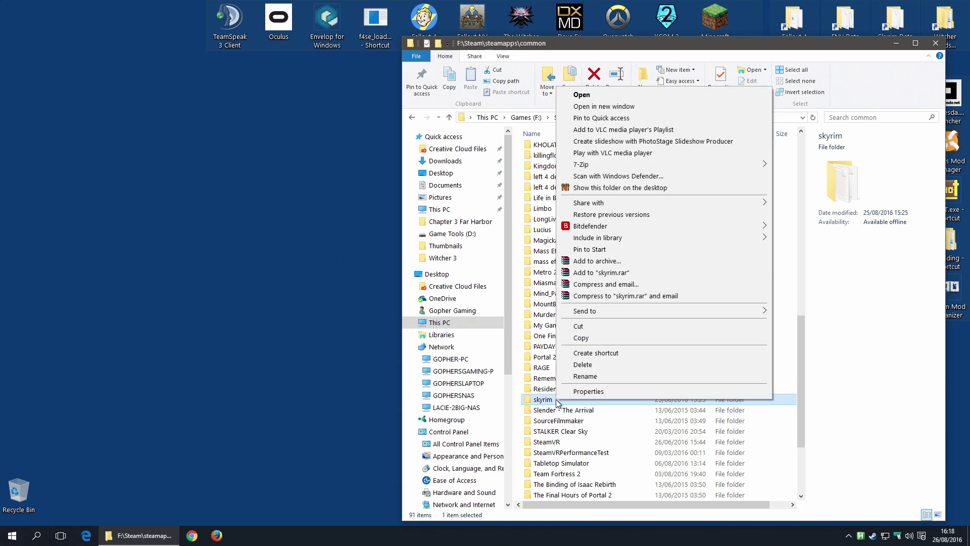
{"action": "left_click", "coordinate": [786, 412]}
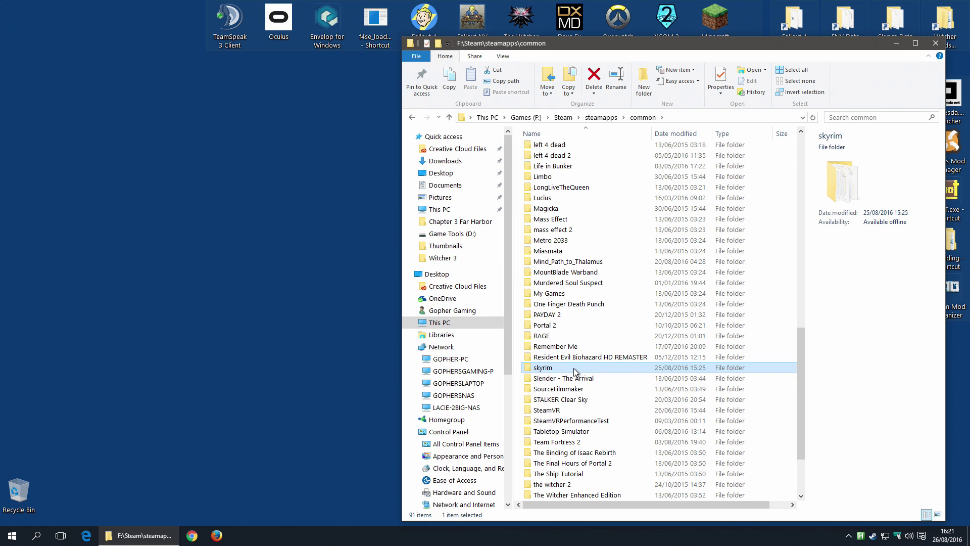
{"action": "double_click", "coordinate": [574, 368]}
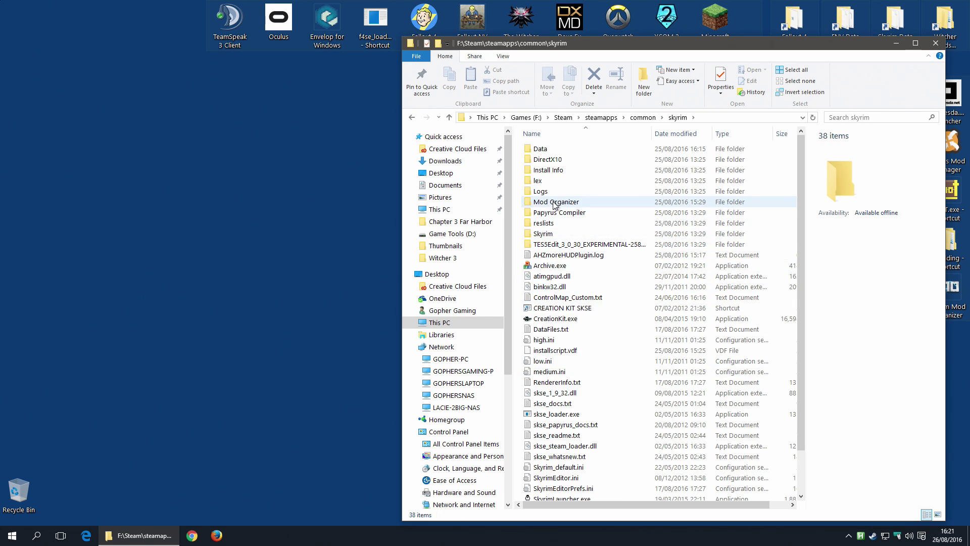
{"action": "scroll", "coordinate": [636, 439], "scroll_direction": "down", "scroll_amount": 1}
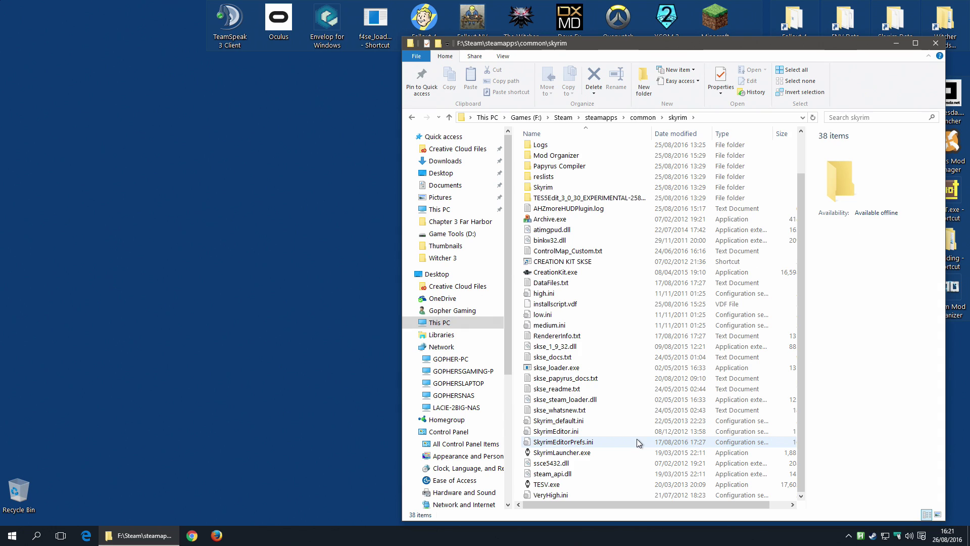
{"action": "scroll", "coordinate": [635, 437], "scroll_direction": "up", "scroll_amount": 1}
{"action": "scroll", "coordinate": [632, 432], "scroll_direction": "down", "scroll_amount": 1}
{"action": "scroll", "coordinate": [631, 426], "scroll_direction": "up", "scroll_amount": 1}
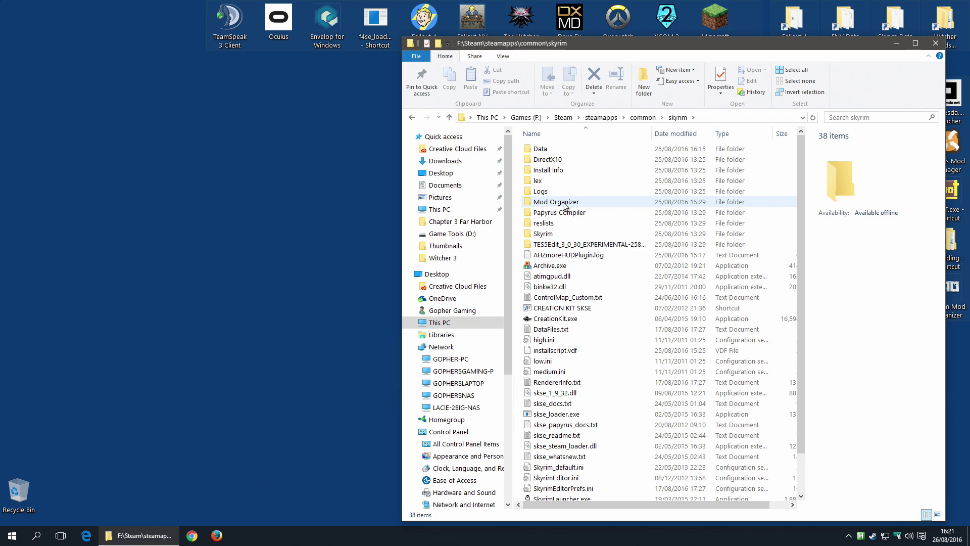
{"action": "mouse_move", "coordinate": [564, 204]}
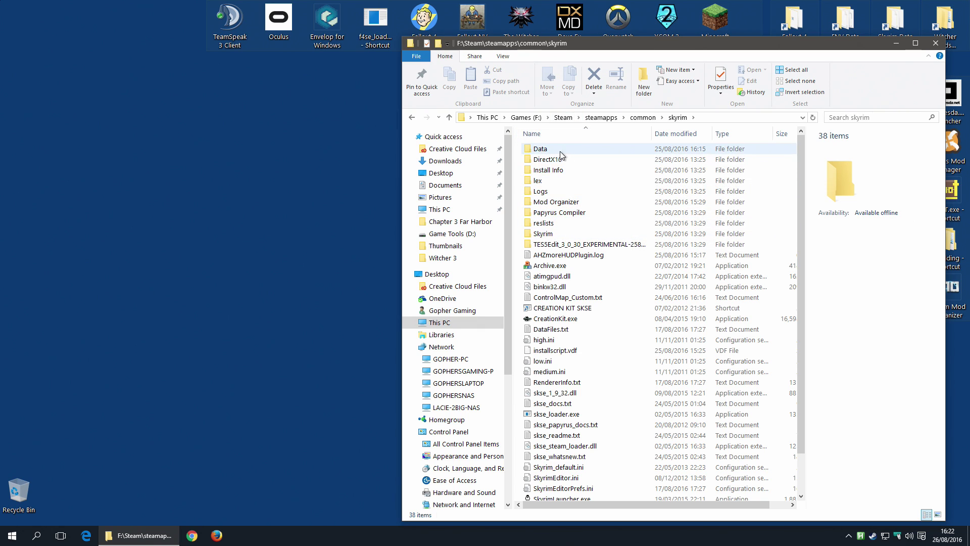
{"action": "scroll", "coordinate": [561, 449], "scroll_direction": "down", "scroll_amount": 1}
{"action": "scroll", "coordinate": [588, 418], "scroll_direction": "up", "scroll_amount": 1}
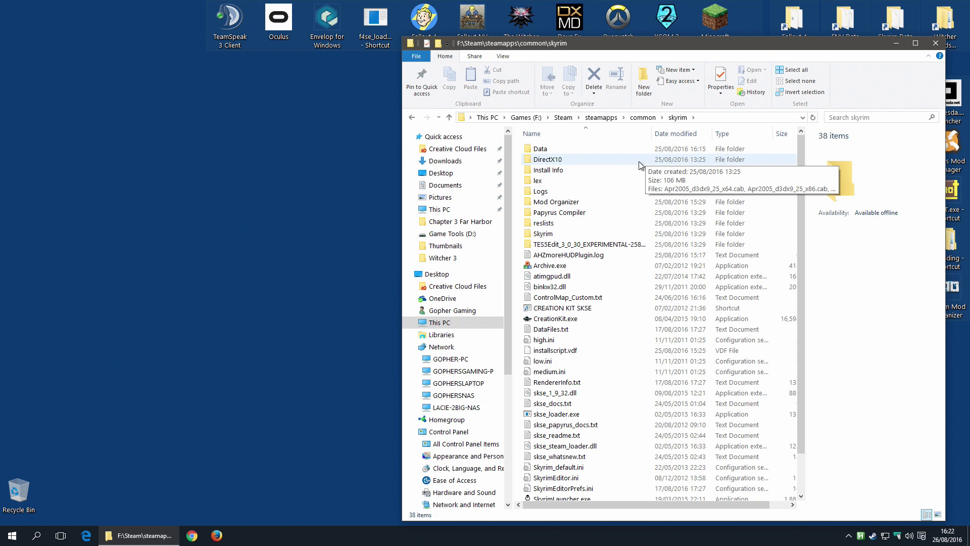
{"action": "left_click", "coordinate": [647, 120]}
{"action": "scroll", "coordinate": [644, 349], "scroll_direction": "down", "scroll_amount": 4}
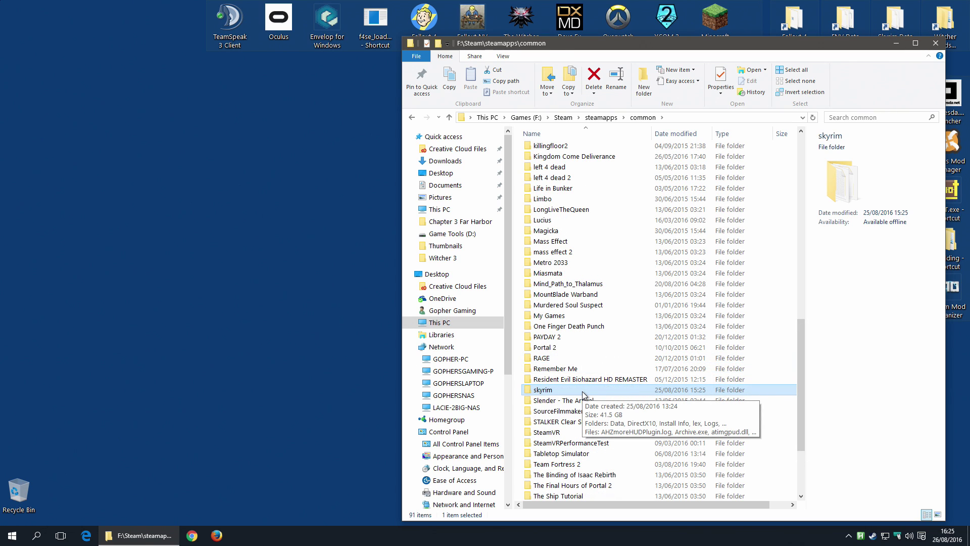
Rename the skyrim folder to 'skyrim - Original' by appending ' - Original'
{"action": "right_click", "coordinate": [554, 390]}
{"action": "key", "text": "m"}
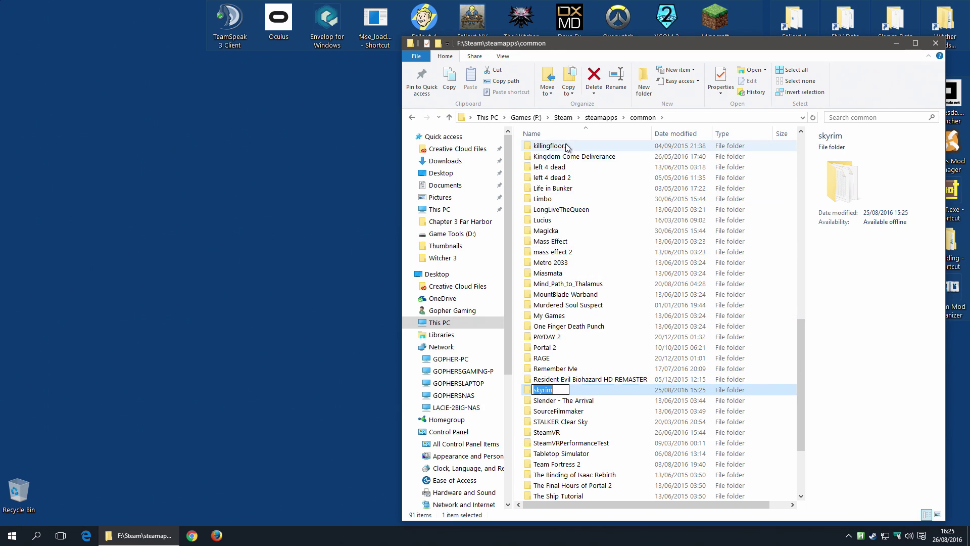
{"action": "left_click", "coordinate": [559, 389]}
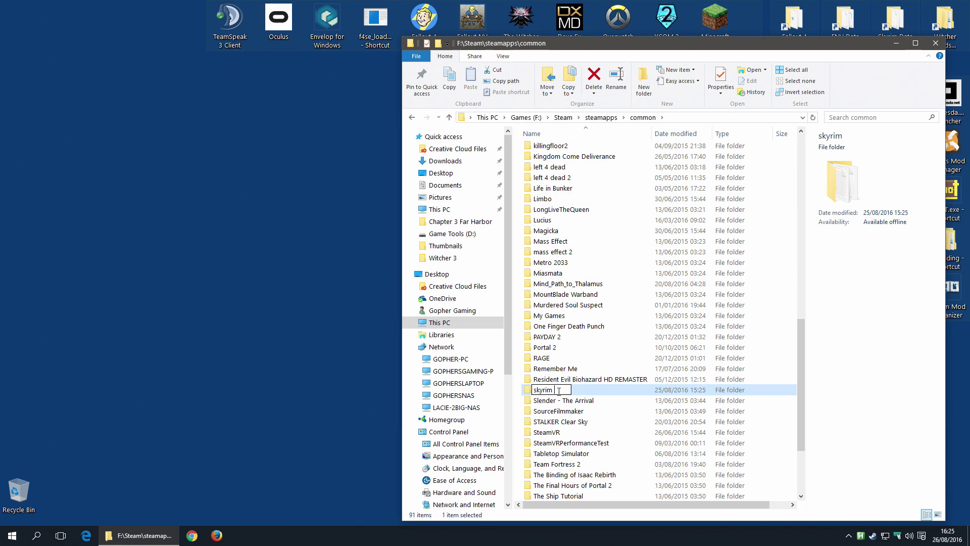
{"action": "type", "text": "- Original"}
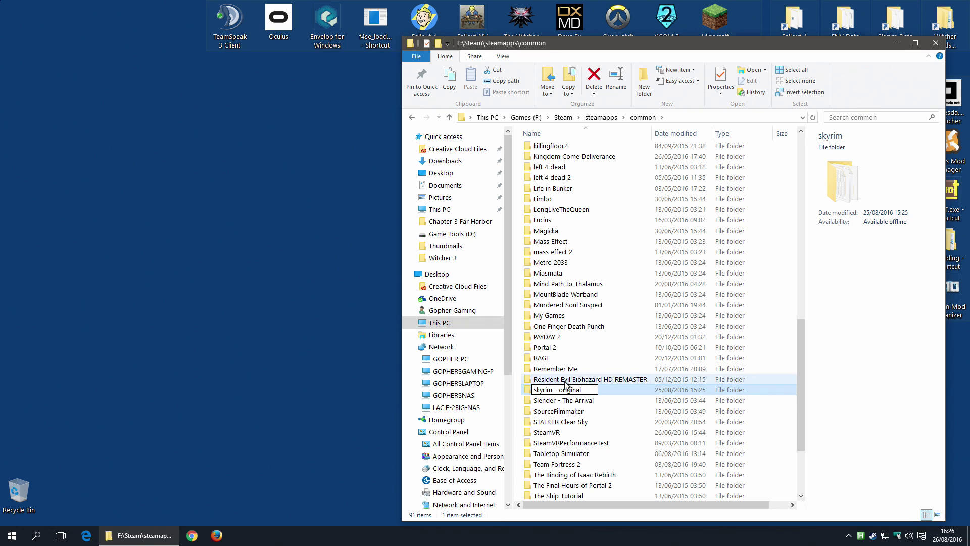
{"action": "left_click", "coordinate": [601, 383]}
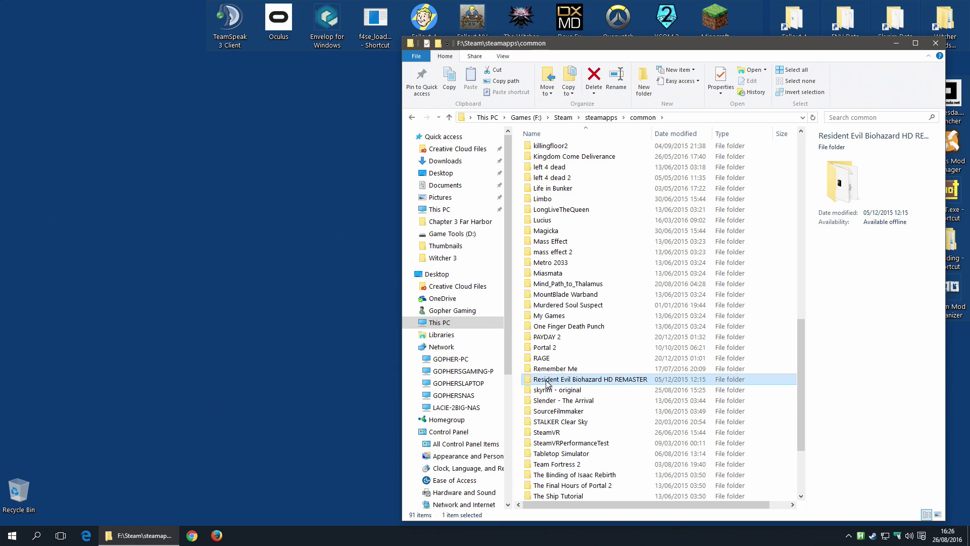
{"action": "right_click", "coordinate": [873, 536]}
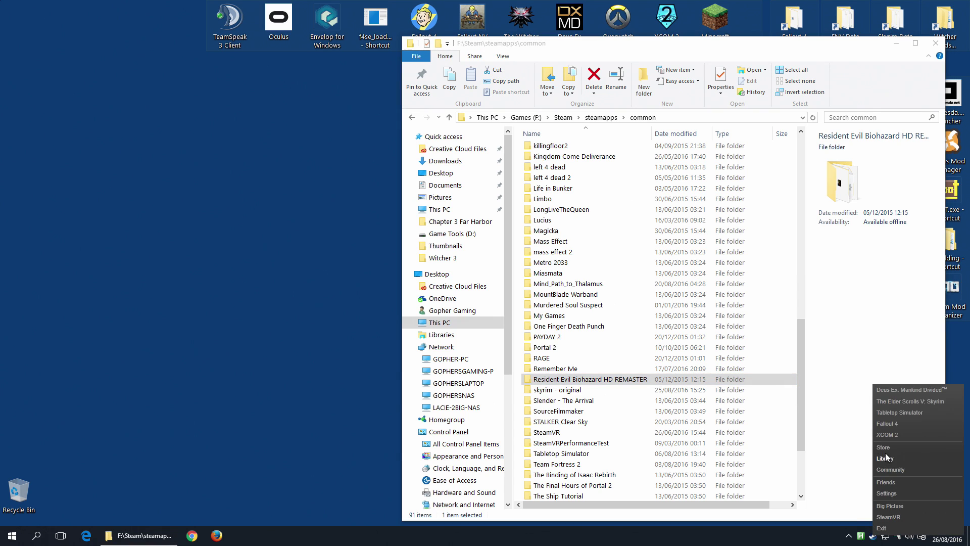
Verify Skyrim's game cache in Steam, flagging 187 files to reacquire and queuing the update
{"action": "left_click", "coordinate": [886, 459]}
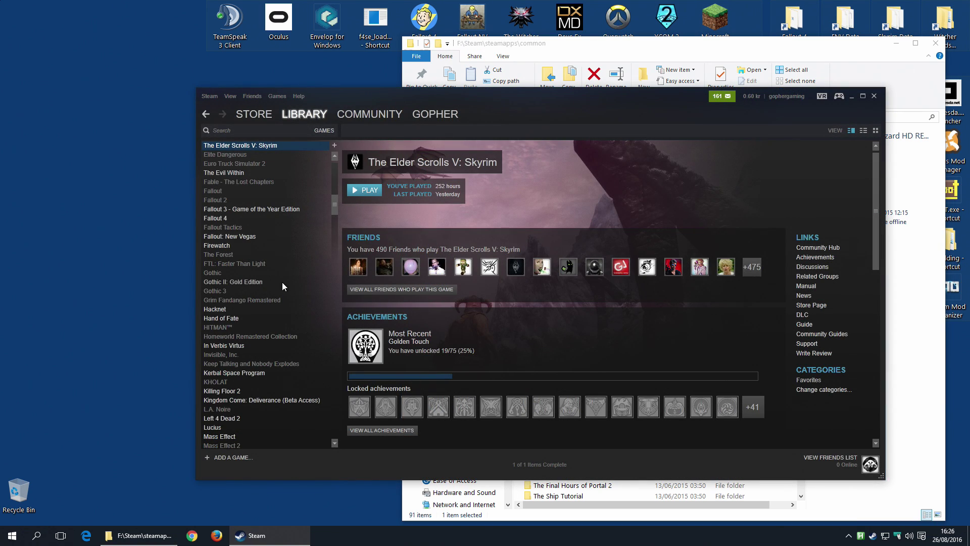
{"action": "scroll", "coordinate": [280, 282], "scroll_direction": "up", "scroll_amount": 2}
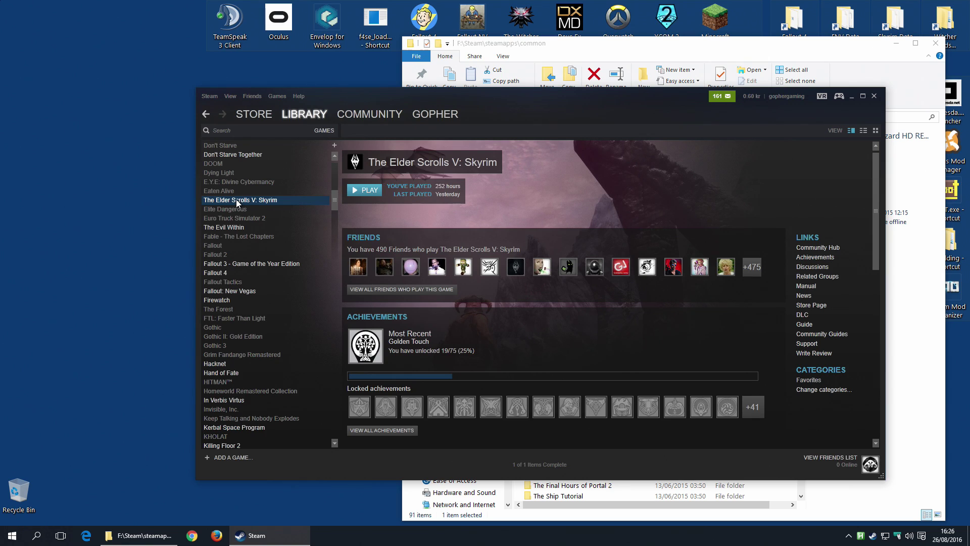
{"action": "right_click", "coordinate": [255, 201]}
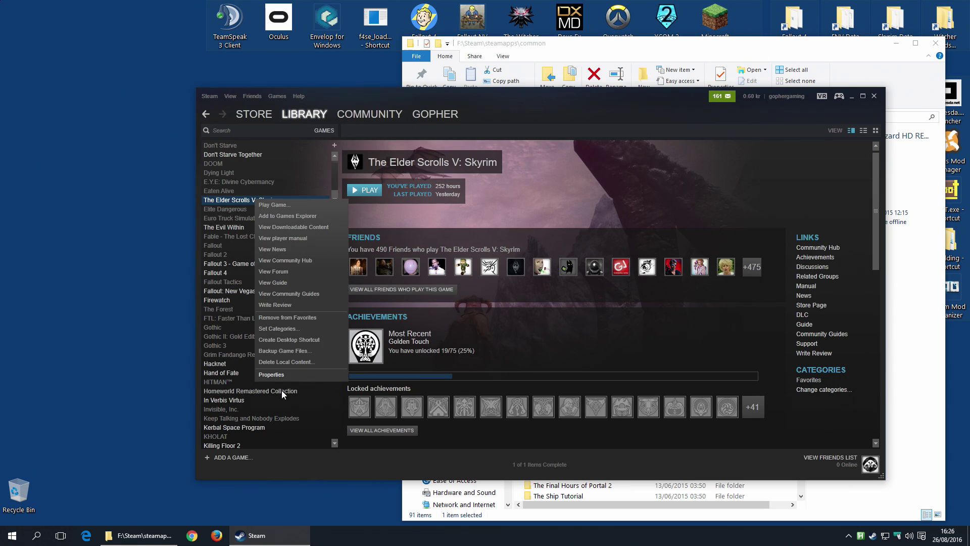
{"action": "left_click", "coordinate": [271, 375]}
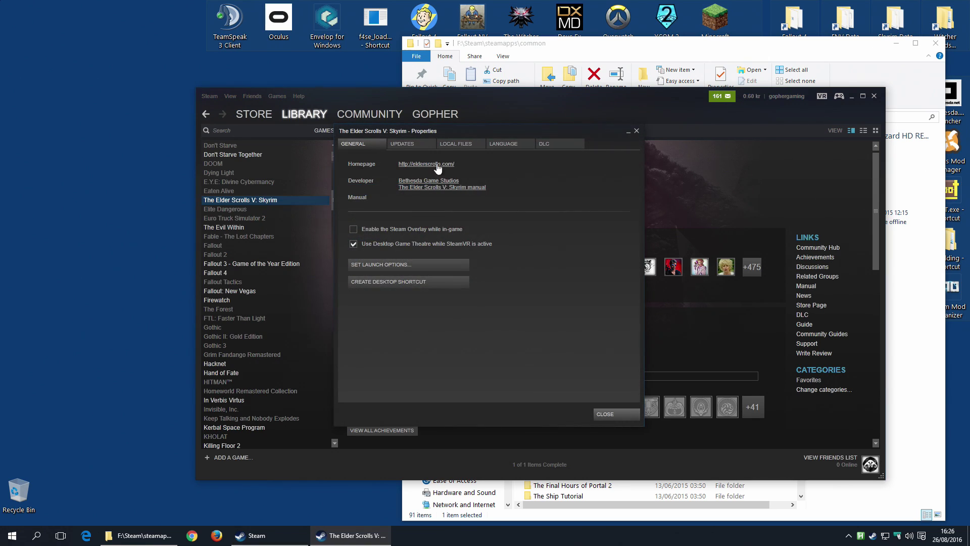
{"action": "left_click", "coordinate": [464, 147]}
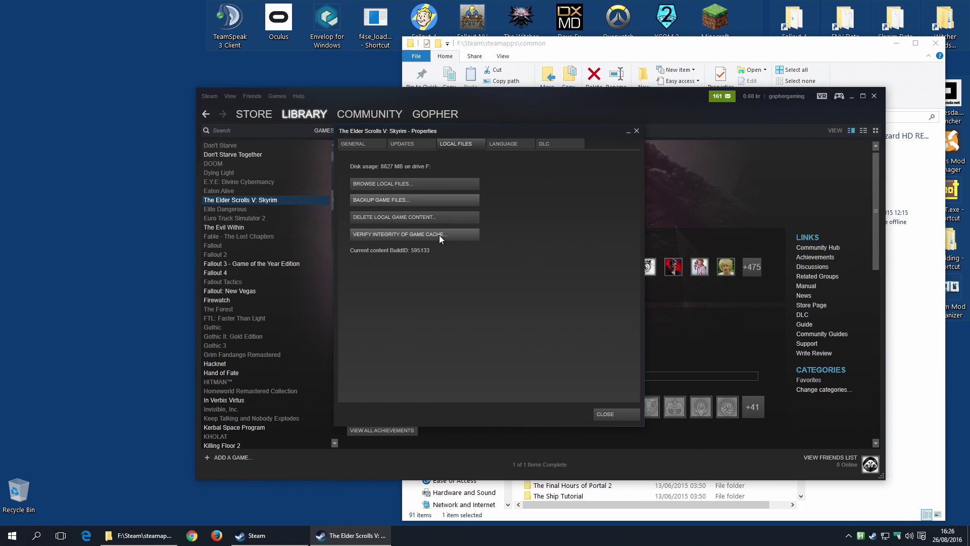
{"action": "left_click", "coordinate": [414, 237]}
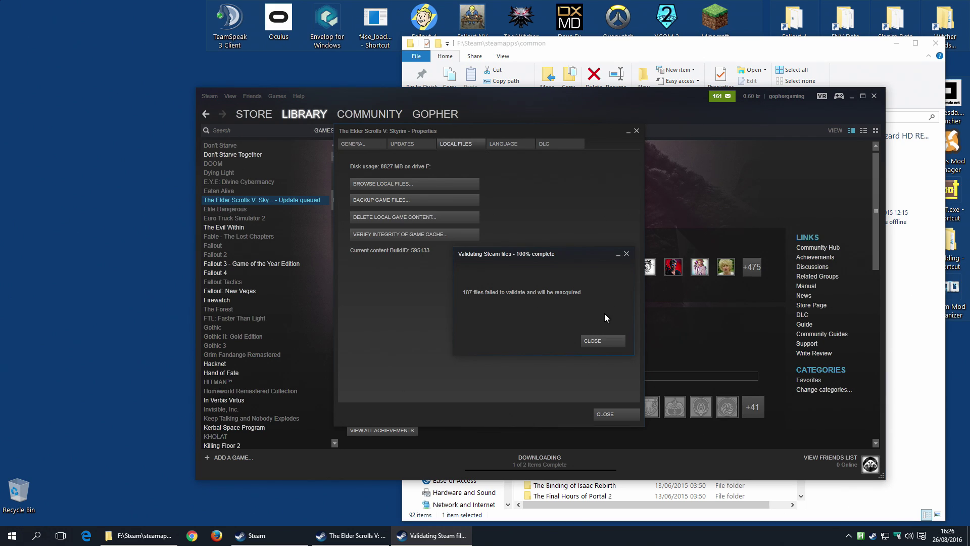
{"action": "left_click", "coordinate": [593, 341]}
{"action": "left_click", "coordinate": [601, 414]}
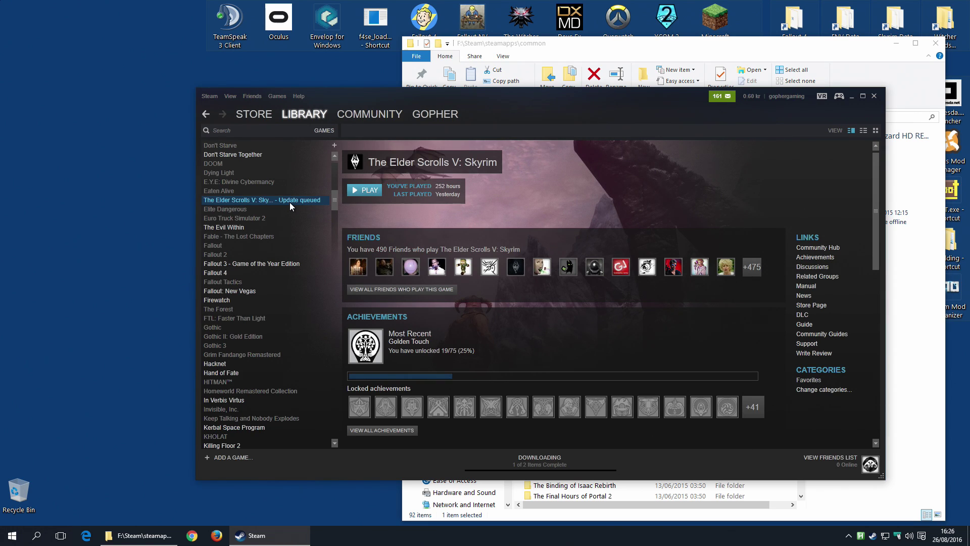
Close Steam and run SkyrimLauncher.exe in the new Skyrim folder, accepting Ultra High Quality video settings
{"action": "left_click", "coordinate": [874, 96]}
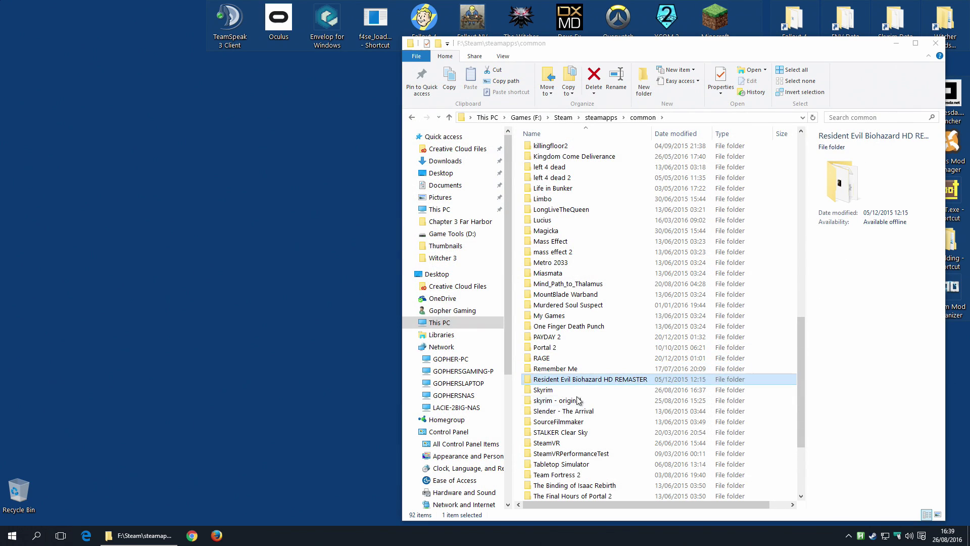
{"action": "left_click", "coordinate": [550, 394]}
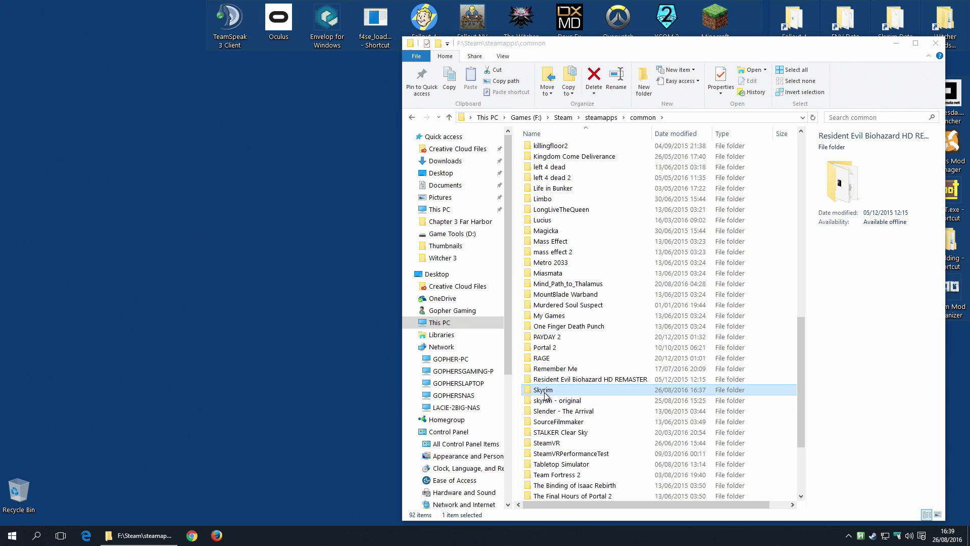
{"action": "double_click", "coordinate": [556, 393]}
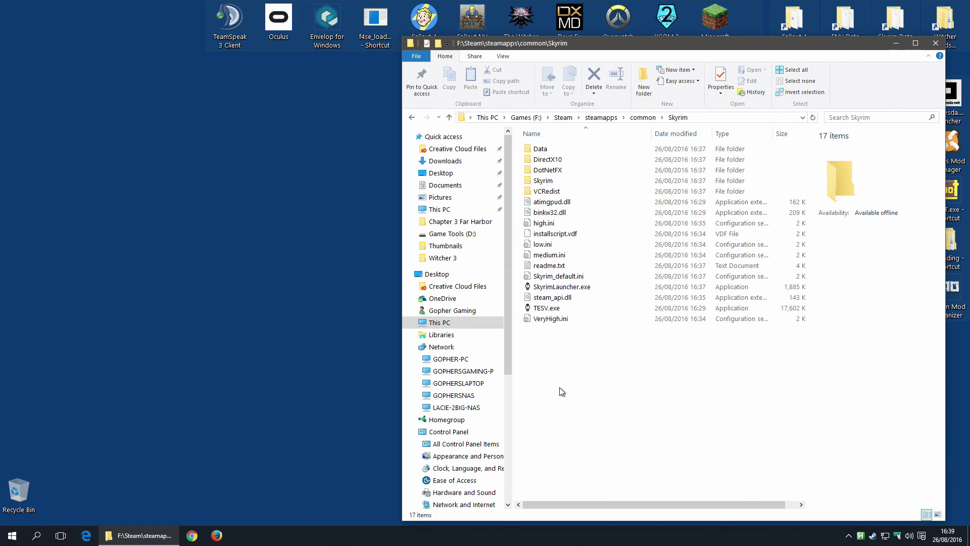
{"action": "double_click", "coordinate": [558, 287]}
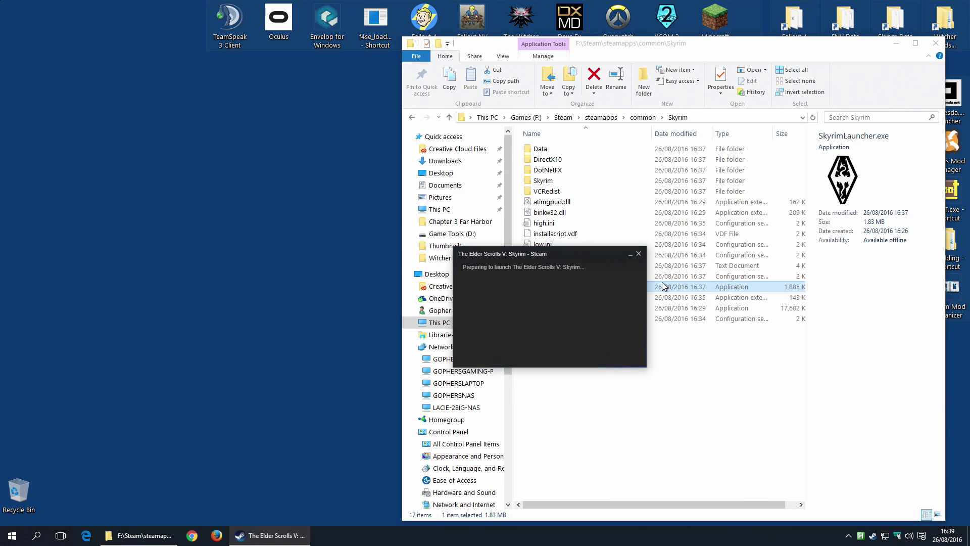
{"action": "left_click", "coordinate": [580, 303]}
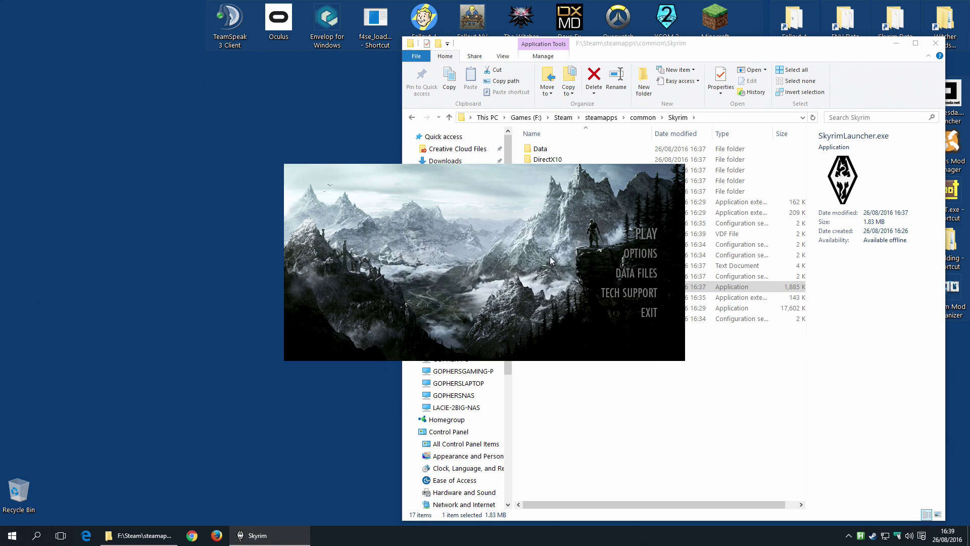
{"action": "left_click", "coordinate": [561, 304]}
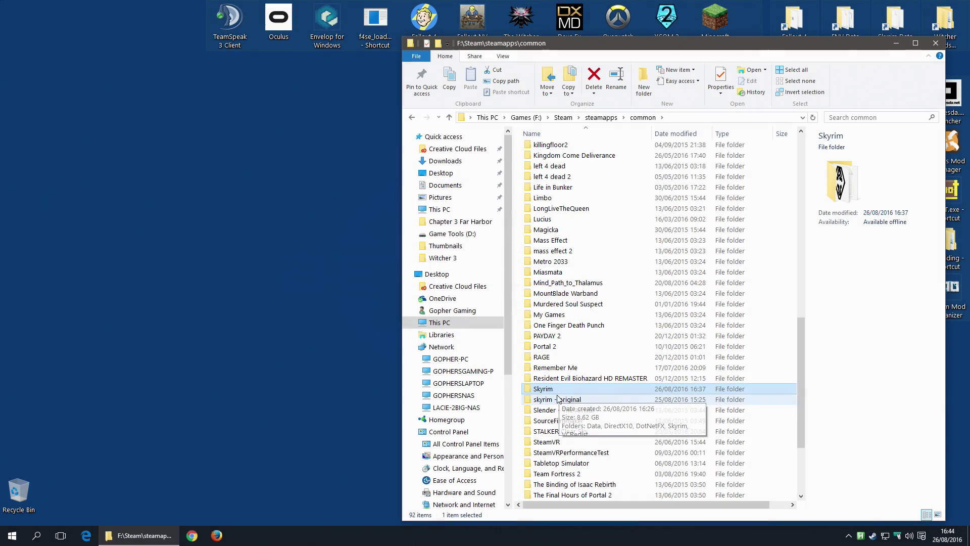
Rename the freshly downloaded Skyrim folder to 'Skyrim - Enderal'
{"action": "right_click", "coordinate": [547, 392]}
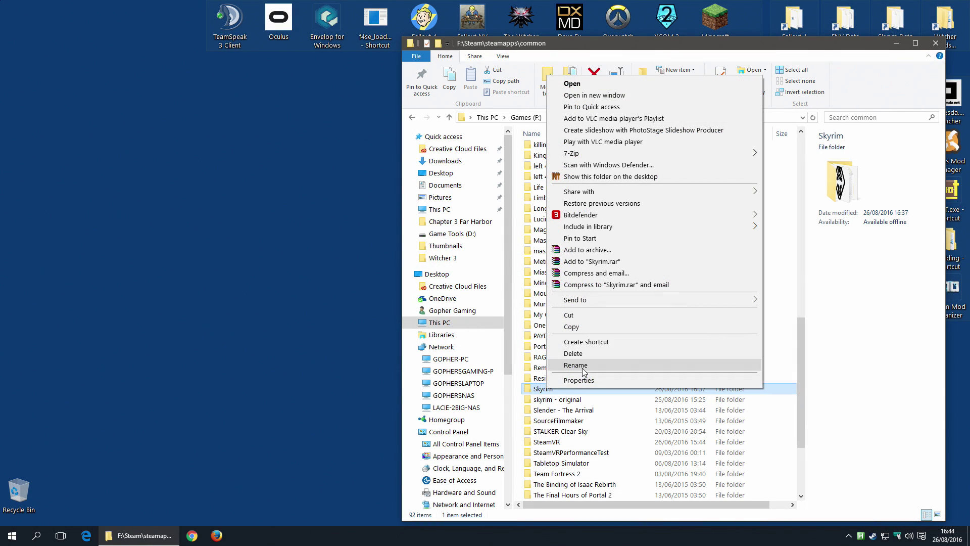
{"action": "left_click", "coordinate": [580, 366]}
{"action": "left_click", "coordinate": [561, 388]}
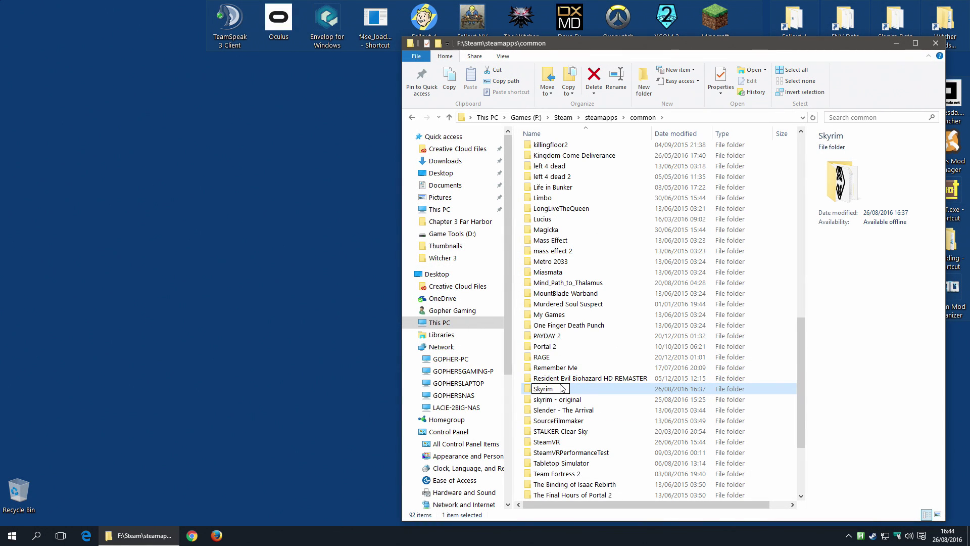
{"action": "type", "text": "- Enderal"}
{"action": "left_click", "coordinate": [555, 399]}
Rename 'skyrim - original' back to 'Skyrim'
{"action": "right_click", "coordinate": [580, 401]}
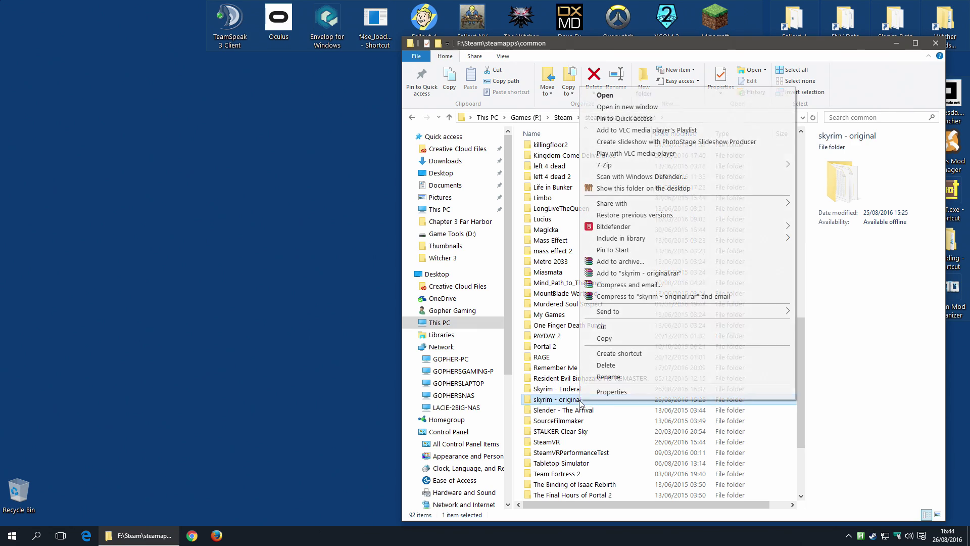
{"action": "left_click", "coordinate": [608, 376]}
{"action": "left_click", "coordinate": [557, 399]}
{"action": "key", "text": "shift+End"}
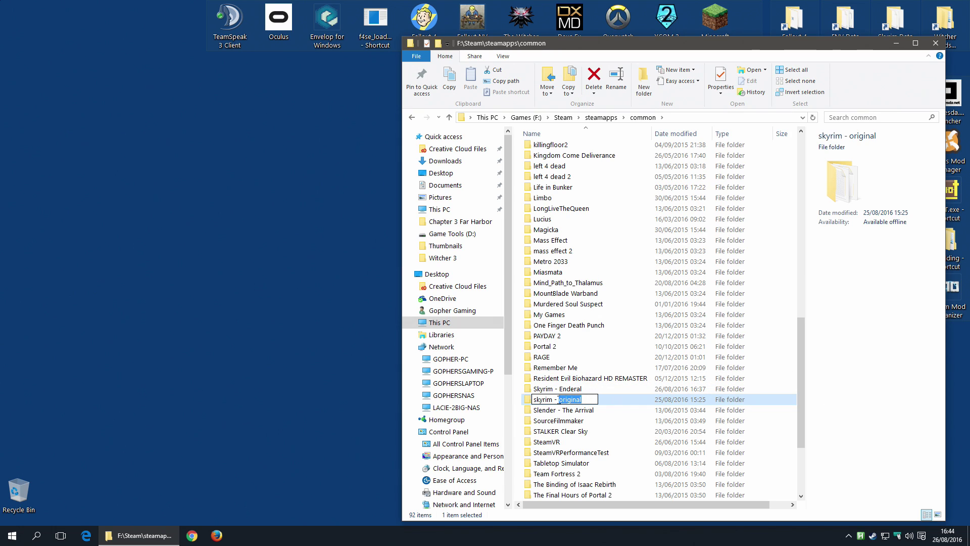
{"action": "left_click_drag", "start_coordinate": [557, 399], "coordinate": [553, 403]}
{"action": "key", "text": "Delete"}
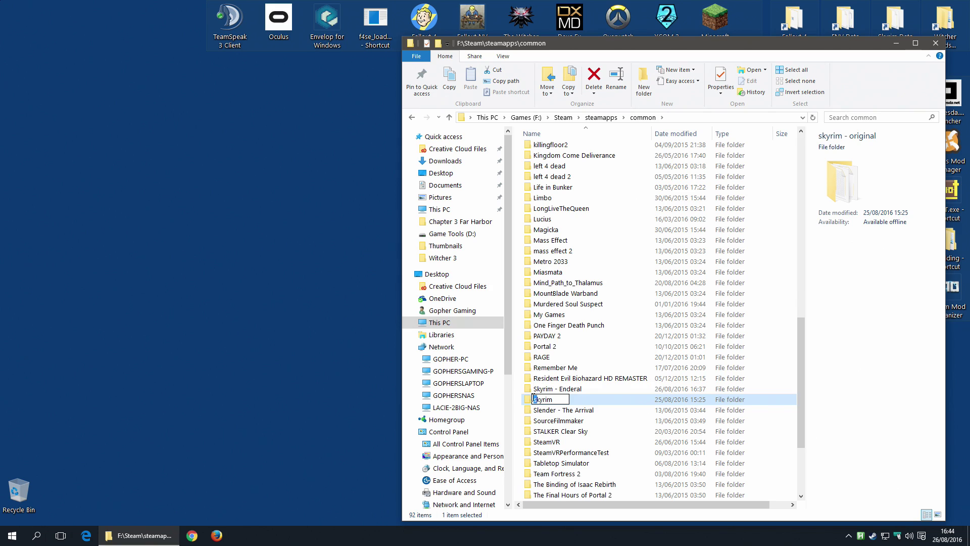
{"action": "type", "text": "S"}
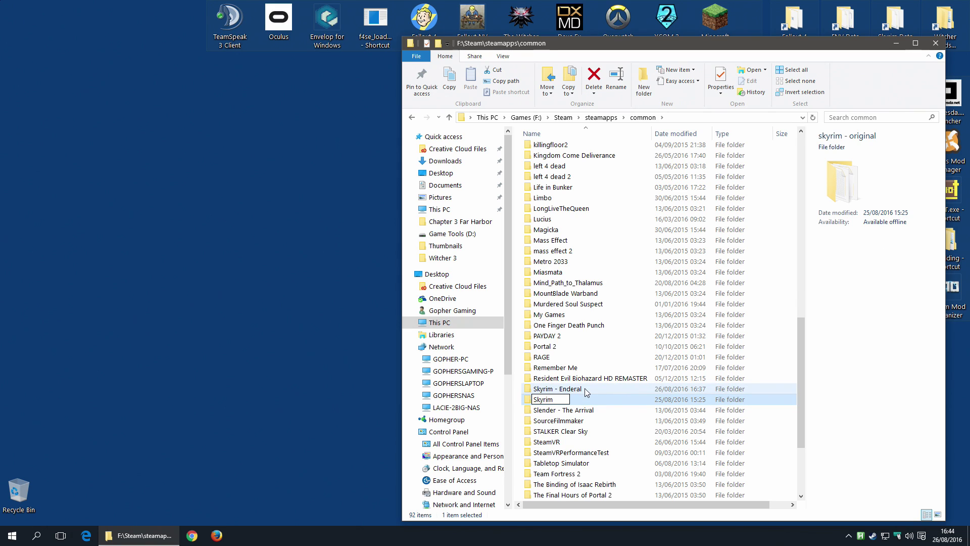
{"action": "key", "text": "Return"}
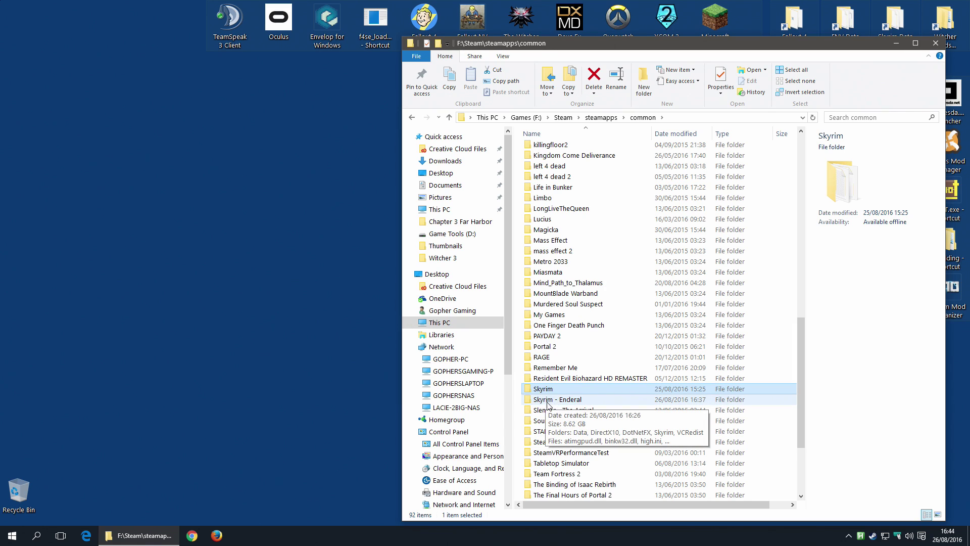
Open the restored Skyrim folder in File Explorer
{"action": "double_click", "coordinate": [558, 405]}
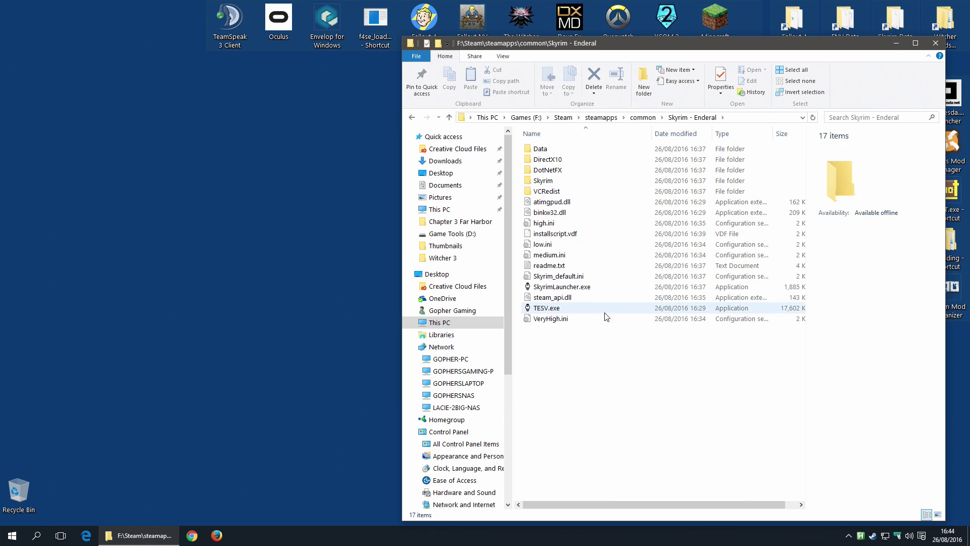
{"action": "left_click", "coordinate": [643, 118]}
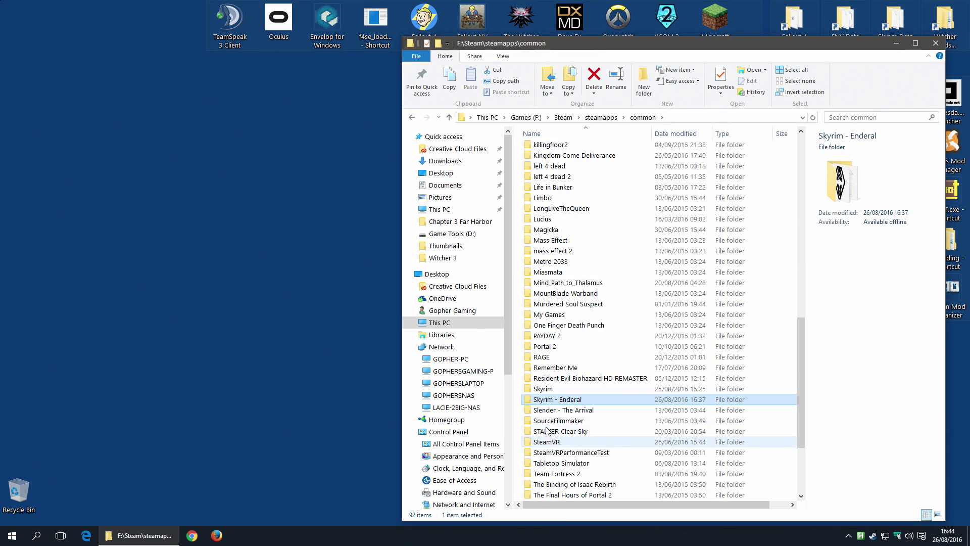
{"action": "left_click", "coordinate": [552, 389]}
{"action": "double_click", "coordinate": [552, 389]}
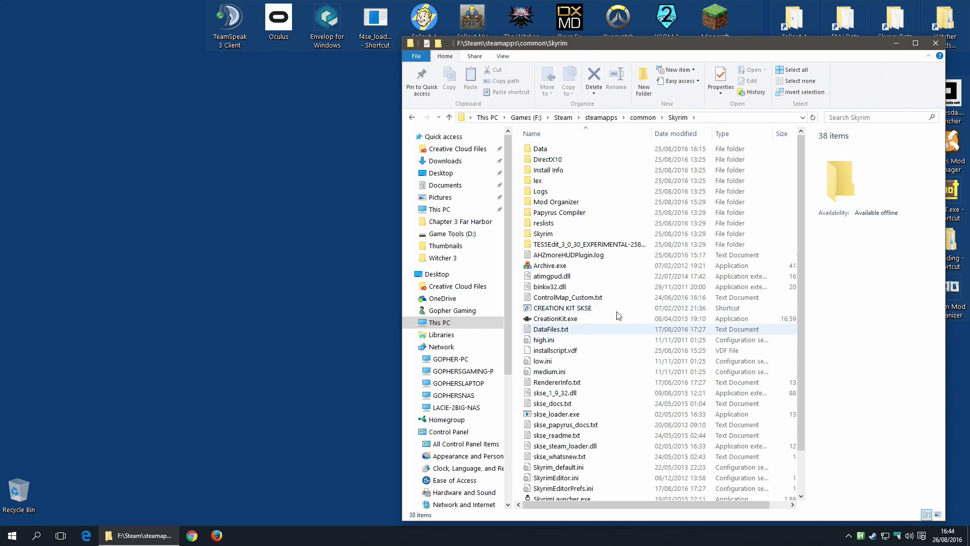
Launch ModOrganizer.exe and run the original Skyrim through SKSE, then select Skyrim - Enderal
{"action": "double_click", "coordinate": [576, 202]}
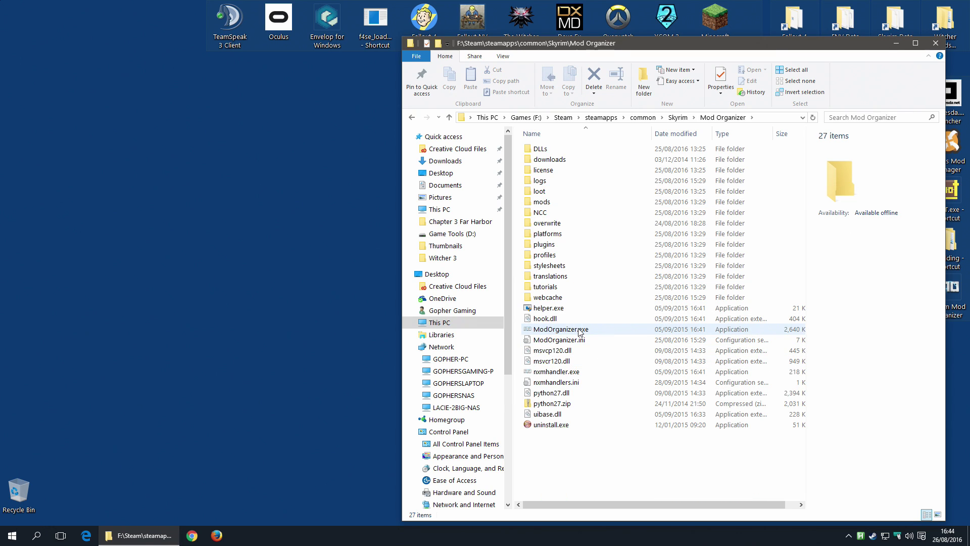
{"action": "double_click", "coordinate": [580, 329]}
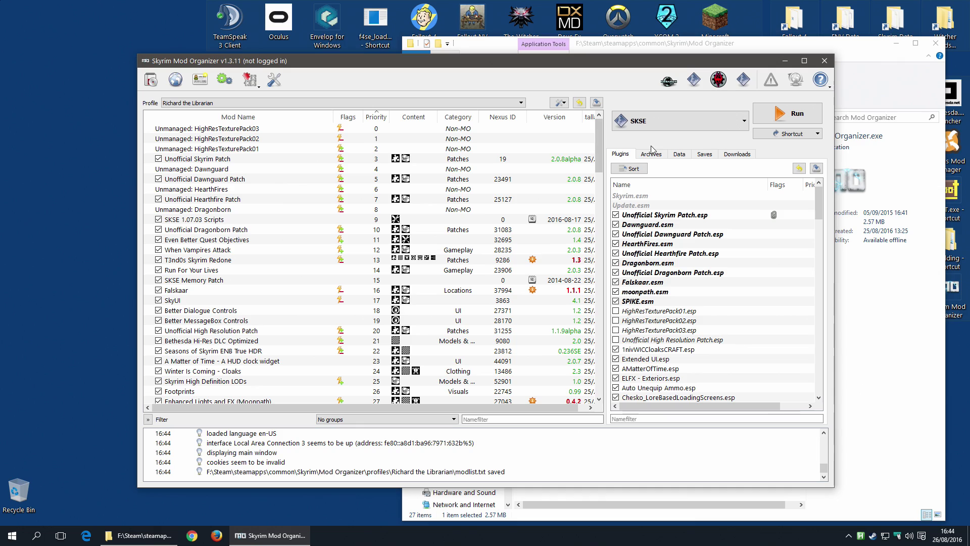
{"action": "left_click", "coordinate": [790, 116]}
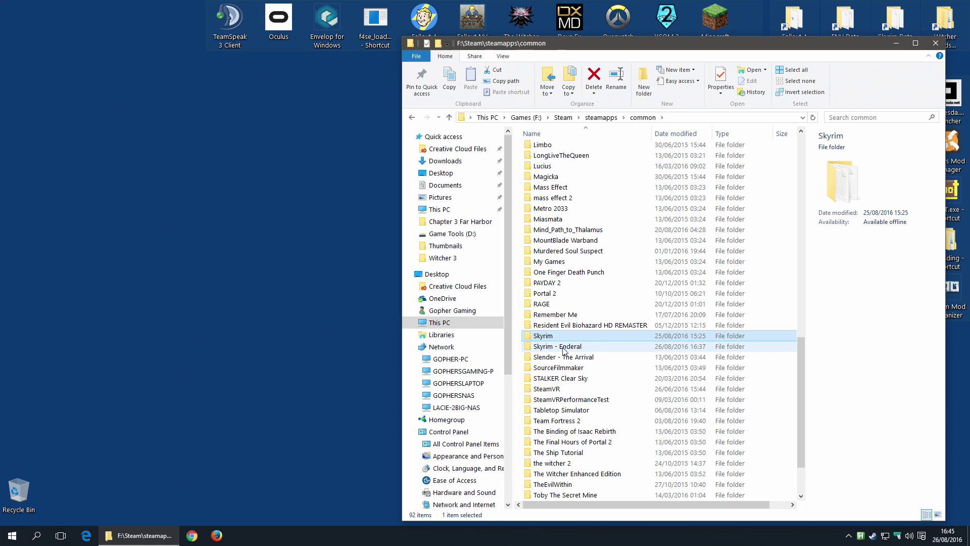
{"action": "mouse_move", "coordinate": [563, 351]}
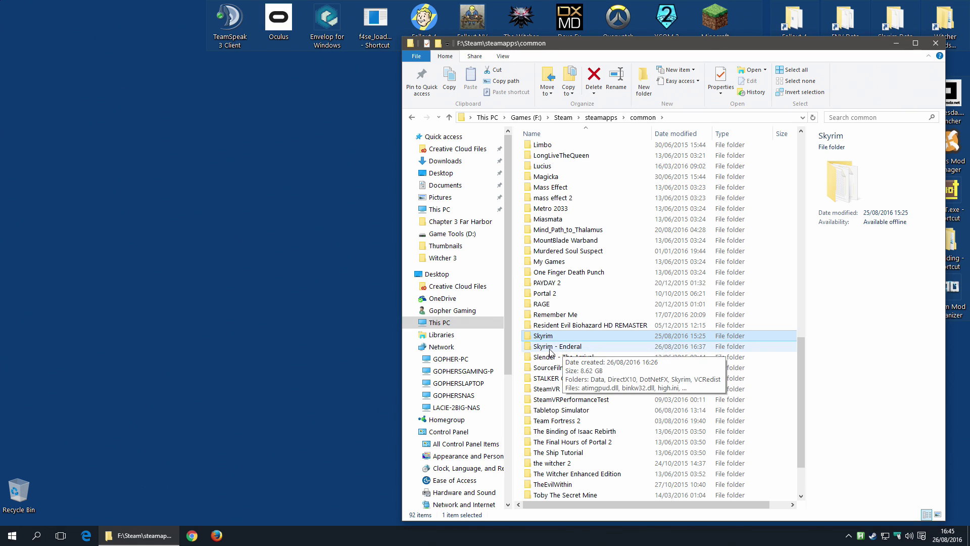
{"action": "left_click", "coordinate": [552, 350]}
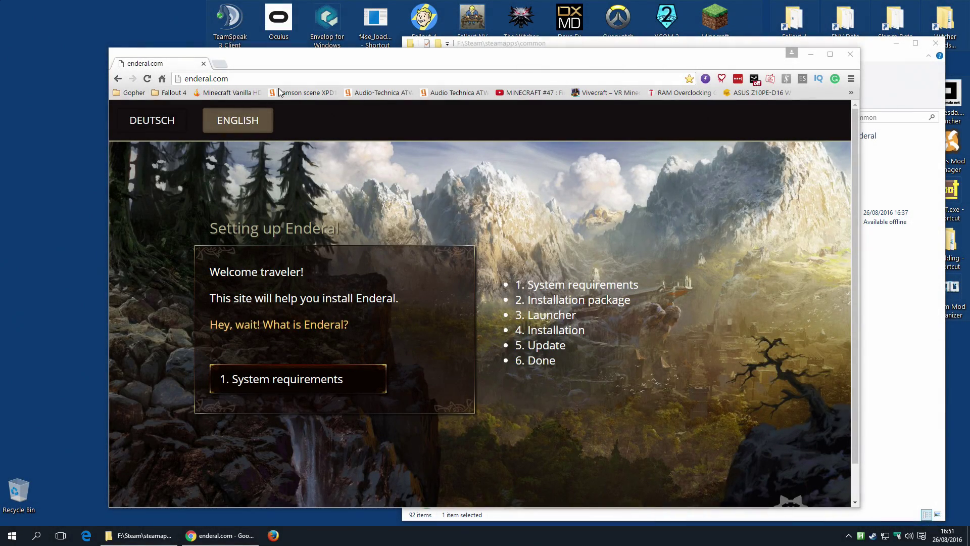
Step through enderal.com's setup guide: system requirements, installation package, then launcher
{"action": "left_click", "coordinate": [242, 374]}
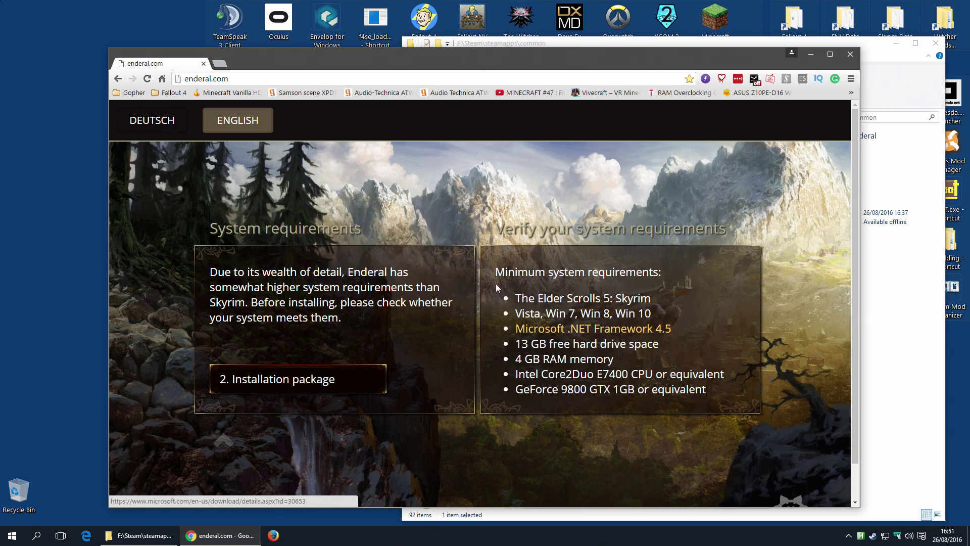
{"action": "left_click", "coordinate": [266, 382]}
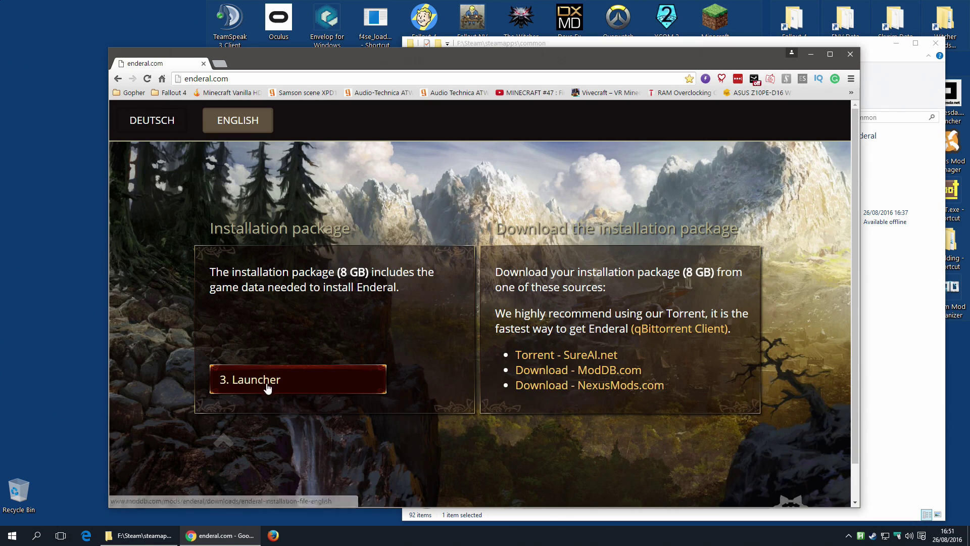
{"action": "left_click", "coordinate": [299, 386]}
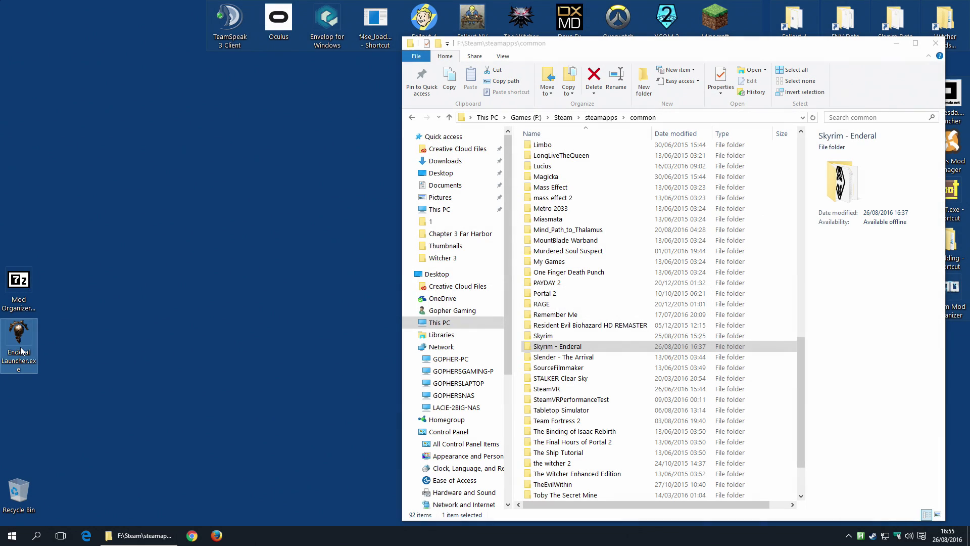
Cut the Enderal Launcher from the desktop, paste it into Skyrim - Enderal, and run it
{"action": "left_click", "coordinate": [20, 347]}
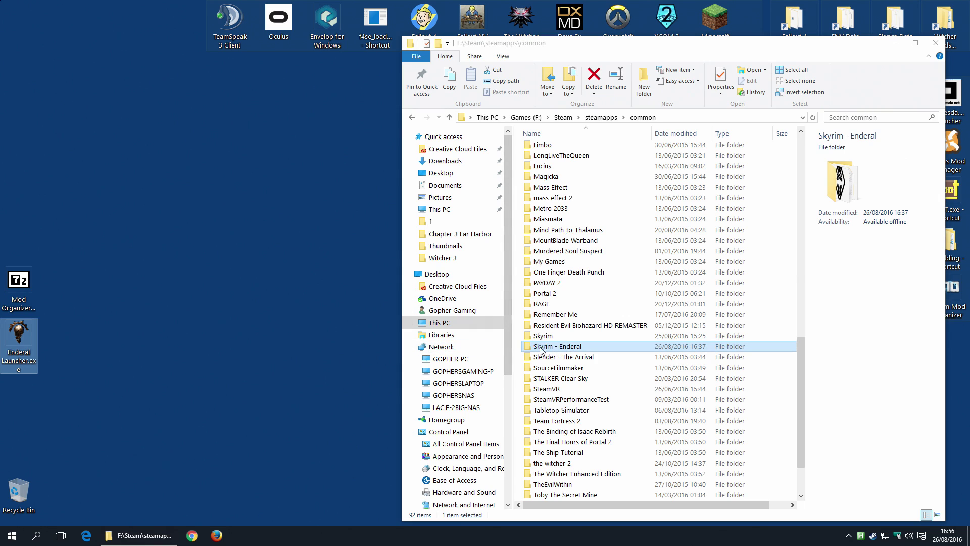
{"action": "left_click", "coordinate": [566, 348]}
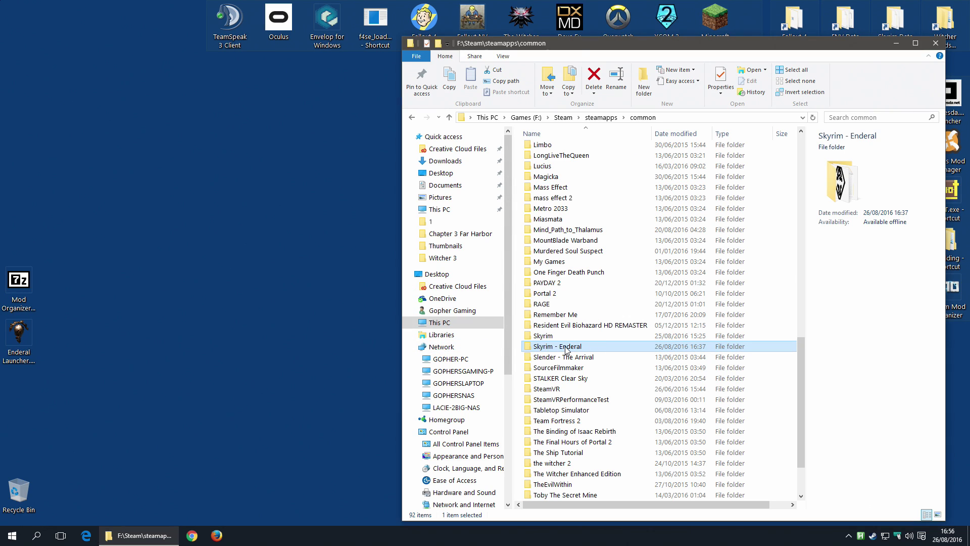
{"action": "double_click", "coordinate": [567, 349]}
{"action": "right_click", "coordinate": [19, 336]}
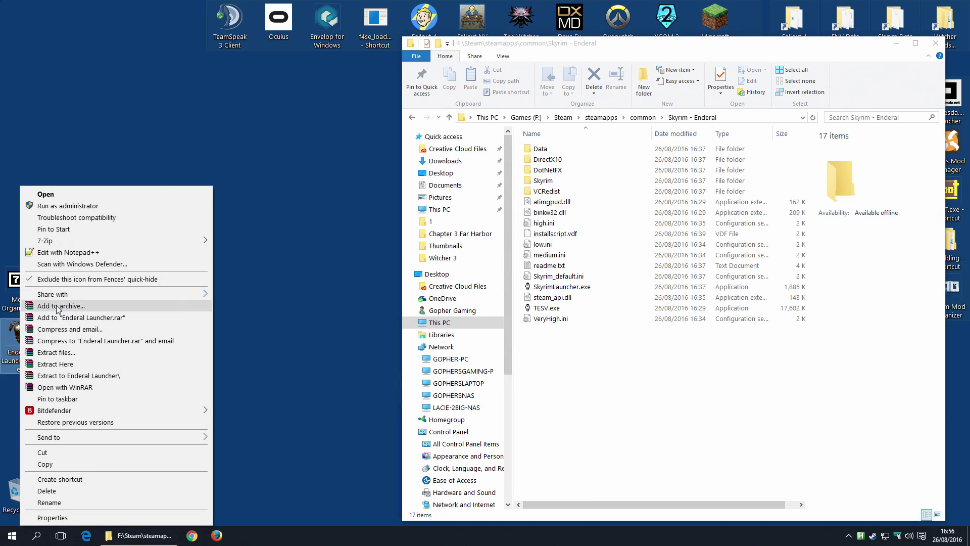
{"action": "left_click", "coordinate": [56, 452]}
{"action": "right_click", "coordinate": [587, 382]}
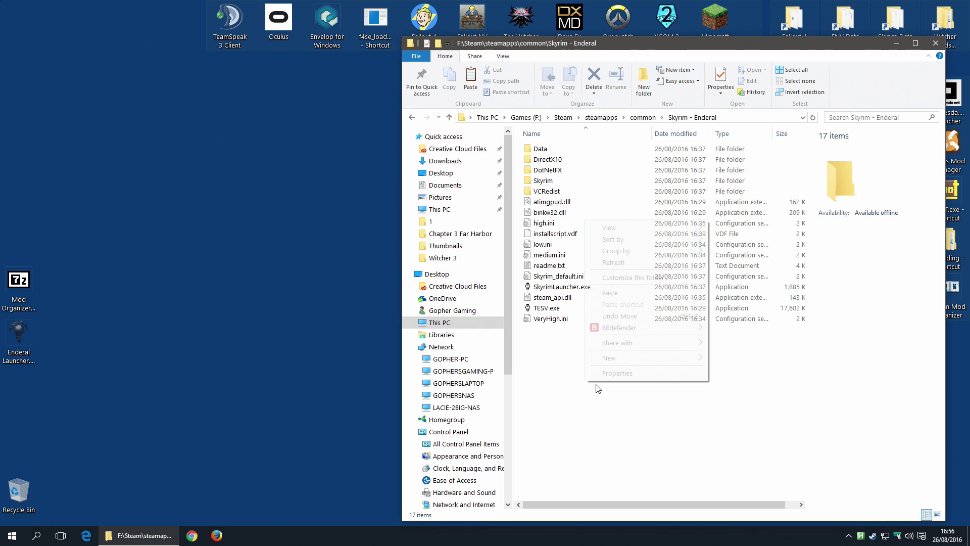
{"action": "left_click", "coordinate": [625, 294]}
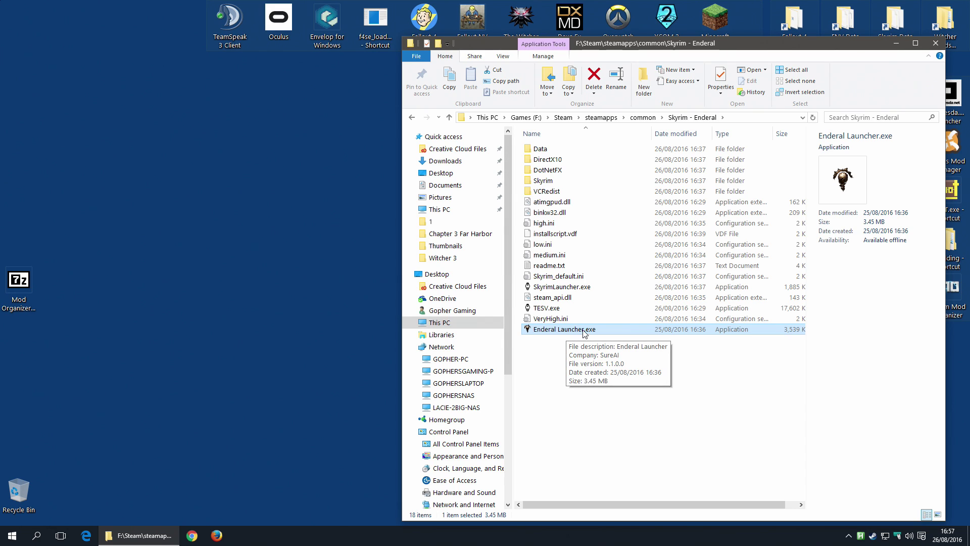
{"action": "double_click", "coordinate": [583, 330]}
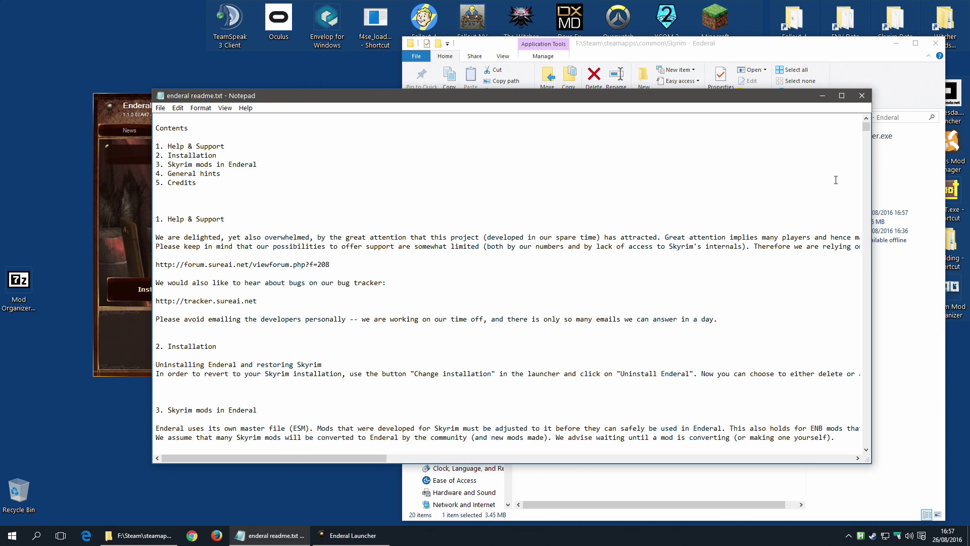
Close the readme, start installing Enderal, and scroll the licence terms to §5 before accepting
{"action": "left_click", "coordinate": [861, 96]}
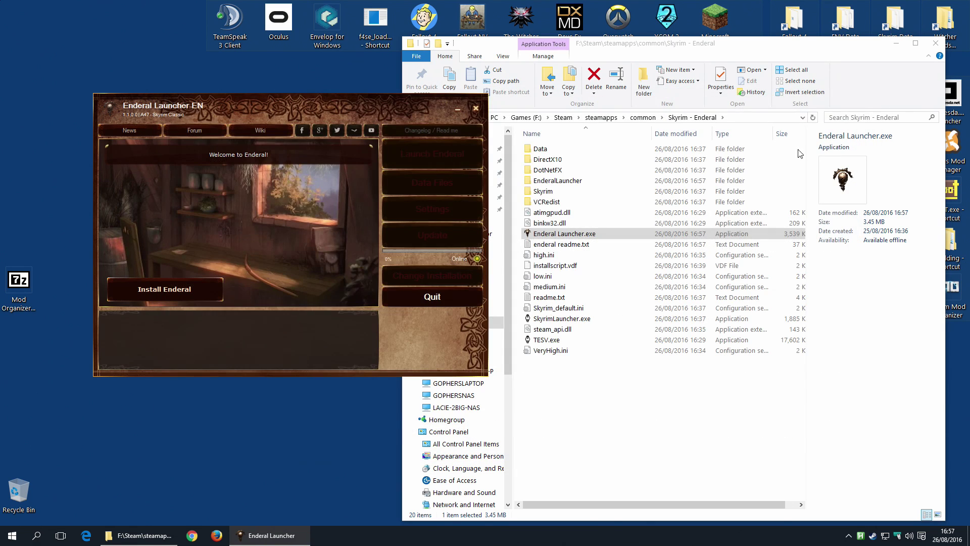
{"action": "left_click_drag", "start_coordinate": [290, 110], "coordinate": [292, 150]}
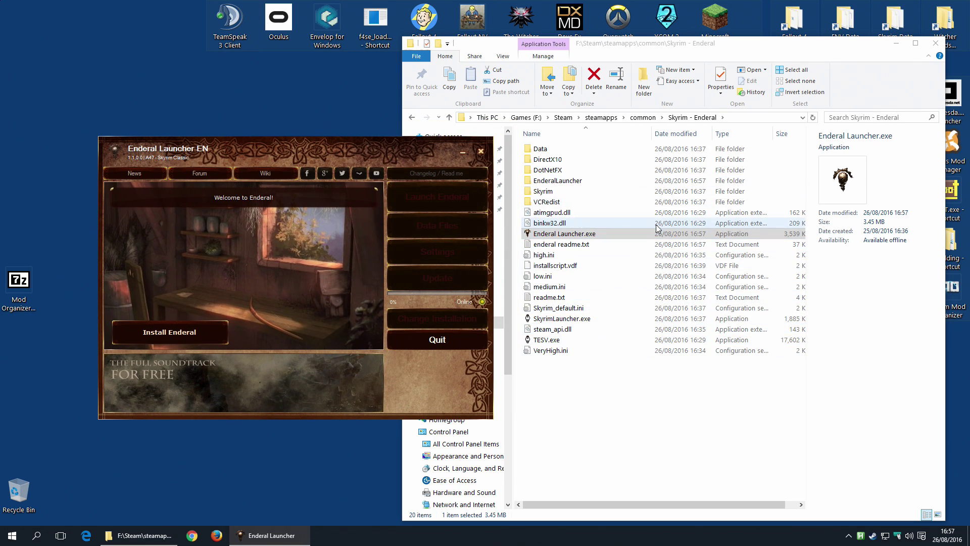
{"action": "left_click", "coordinate": [603, 234]}
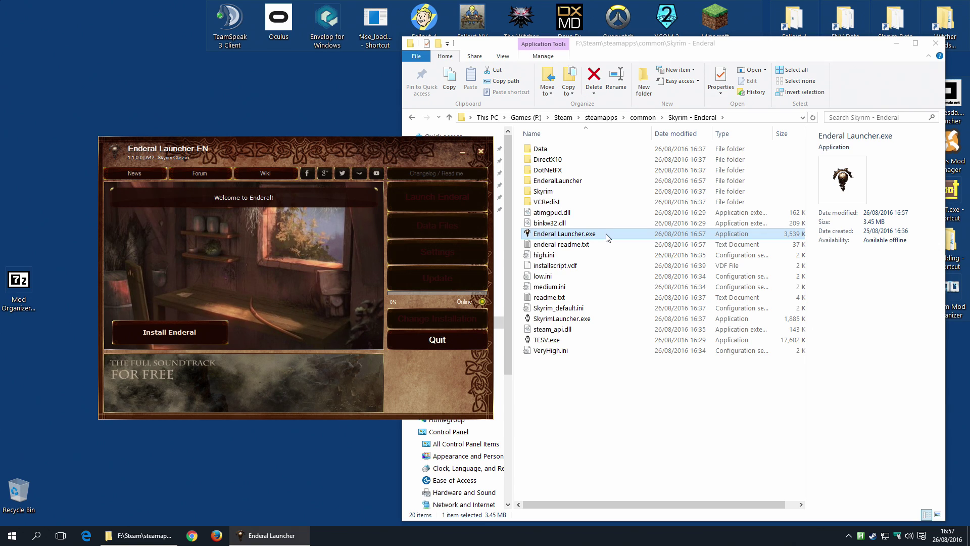
{"action": "left_click", "coordinate": [144, 341]}
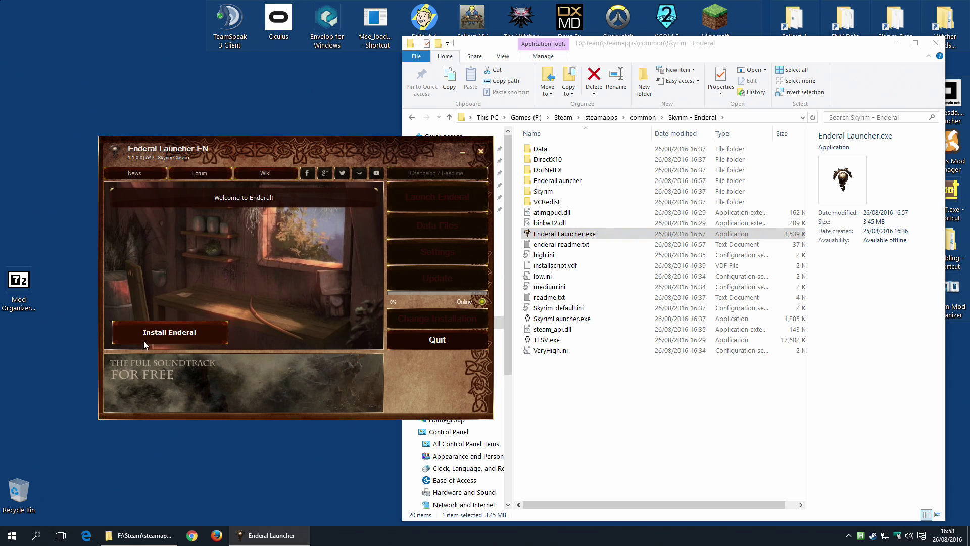
{"action": "left_click", "coordinate": [171, 334]}
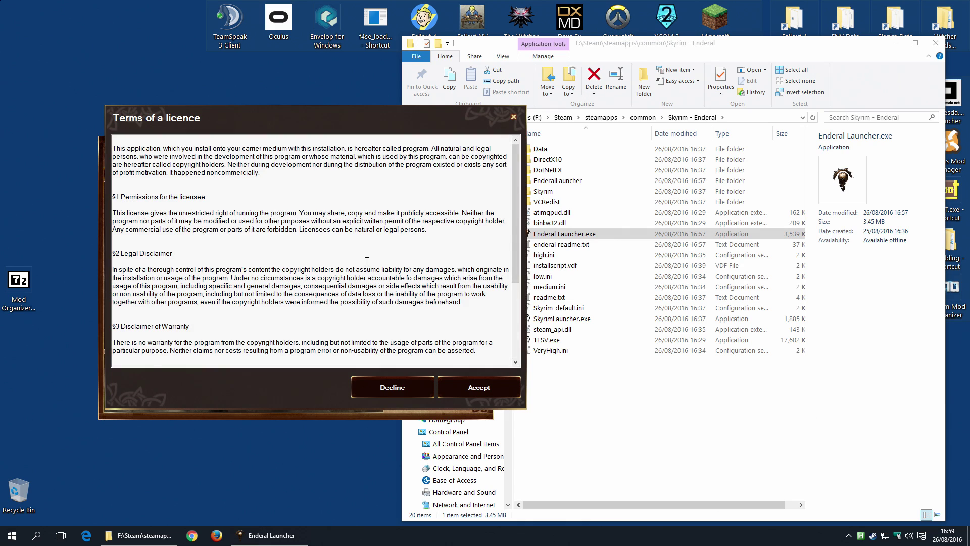
{"action": "scroll", "coordinate": [253, 218], "scroll_direction": "down", "scroll_amount": 2}
{"action": "scroll", "coordinate": [253, 218], "scroll_direction": "down", "scroll_amount": 3}
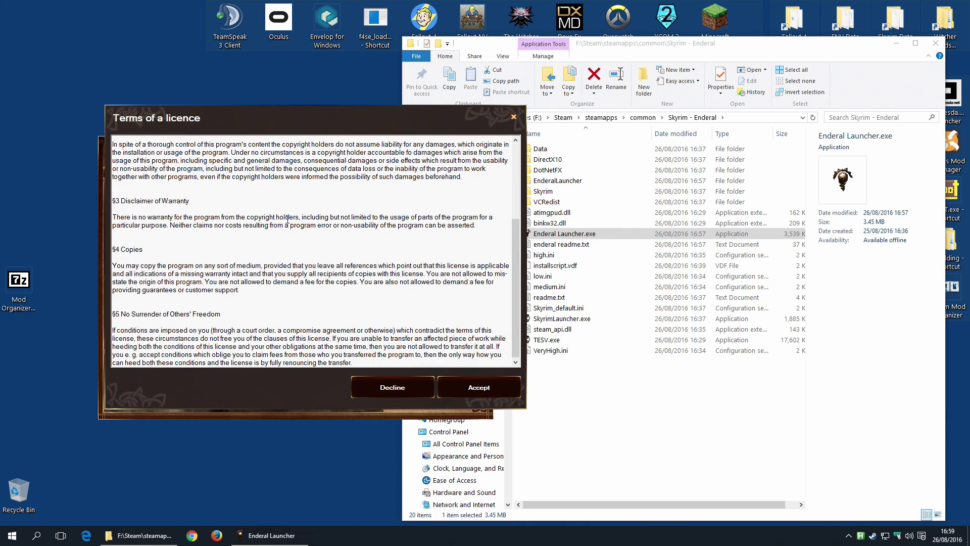
{"action": "left_click", "coordinate": [480, 388]}
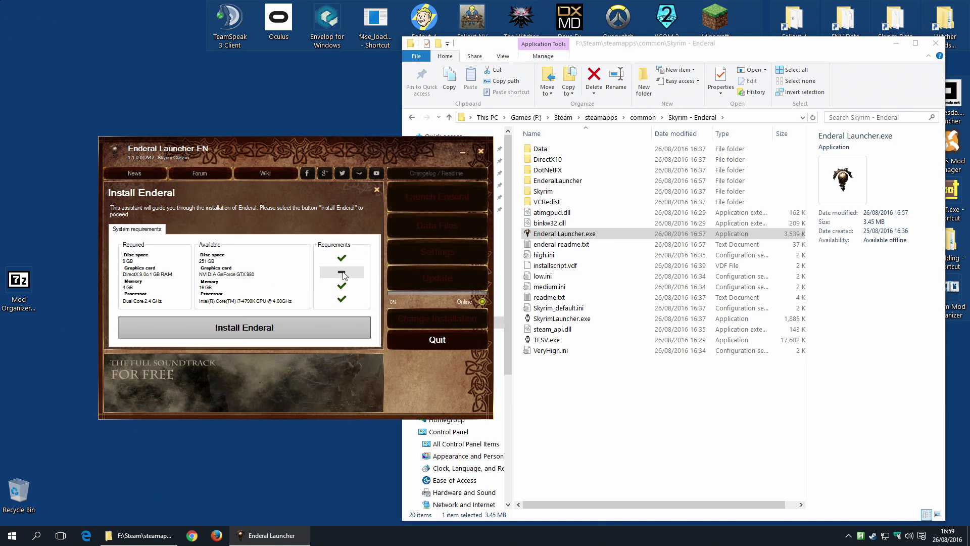
Choose installing from the file D:\EnderalInstall_EN.gz in the Enderal installer
{"action": "left_click", "coordinate": [259, 328]}
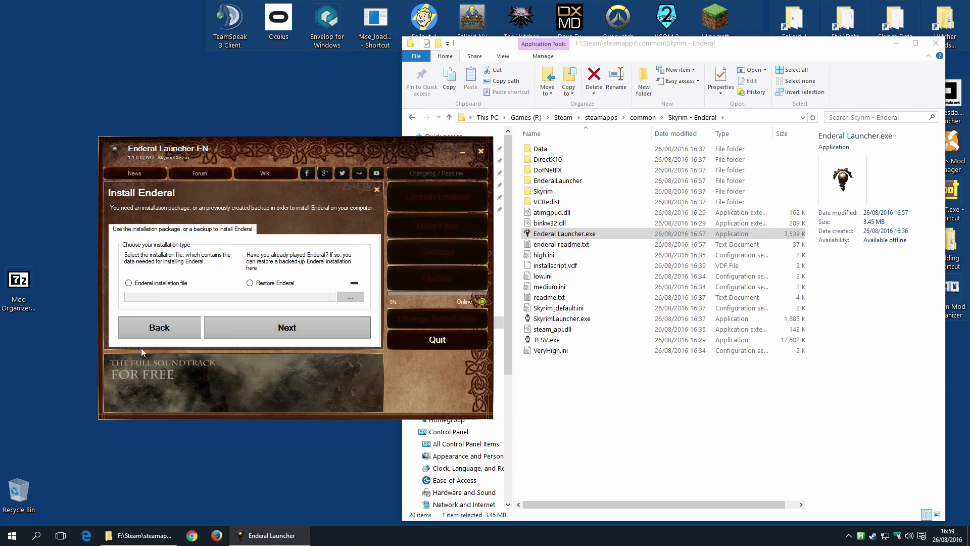
{"action": "left_click", "coordinate": [129, 284]}
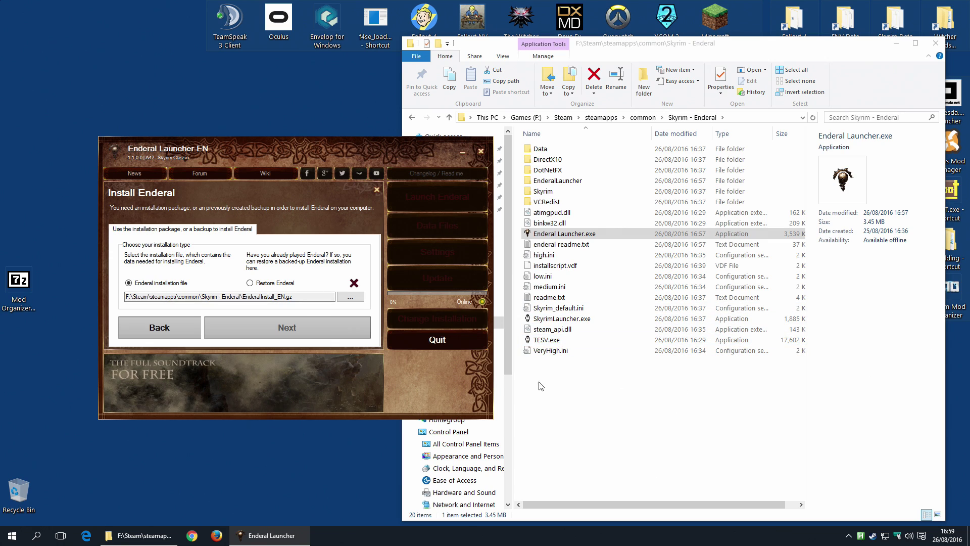
{"action": "left_click", "coordinate": [350, 296]}
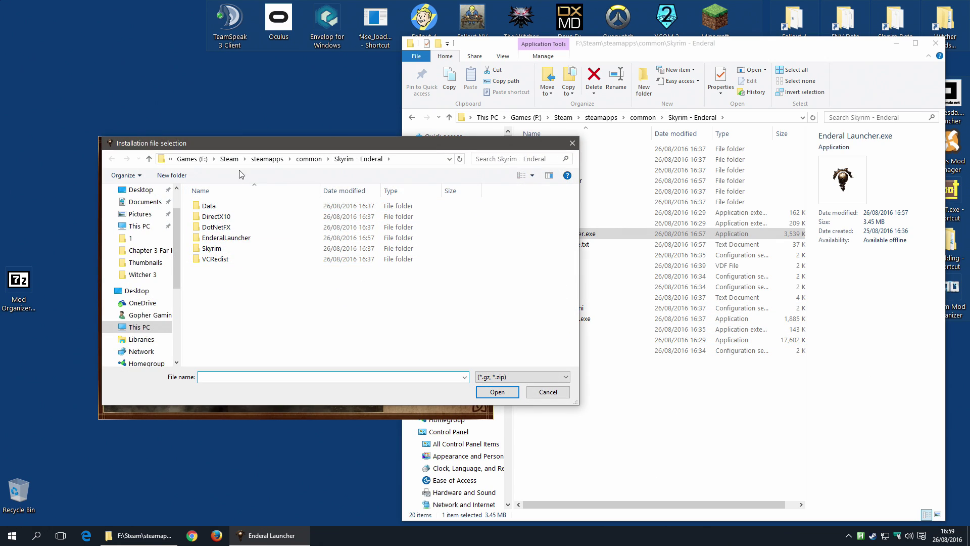
{"action": "left_click", "coordinate": [192, 159]}
{"action": "left_click", "coordinate": [187, 159]}
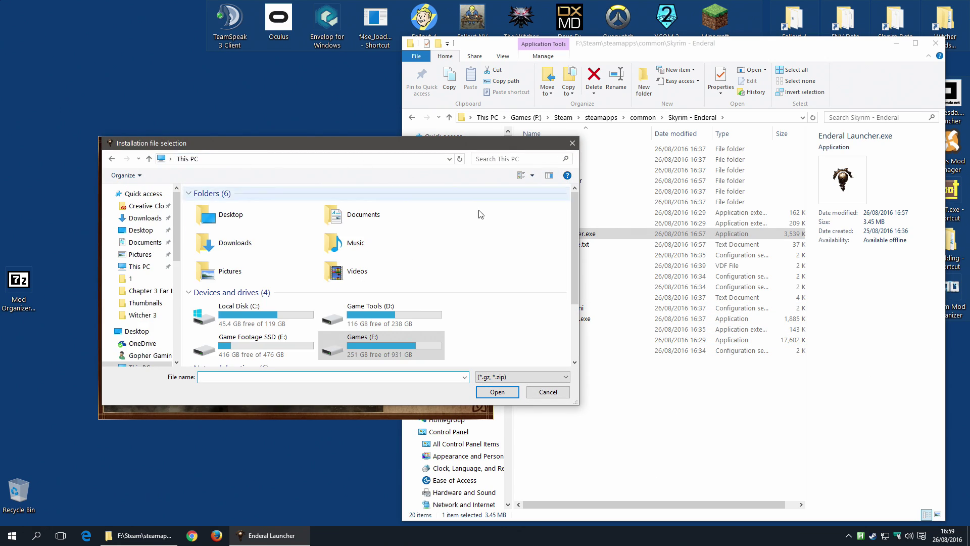
{"action": "double_click", "coordinate": [373, 317]}
{"action": "double_click", "coordinate": [226, 308]}
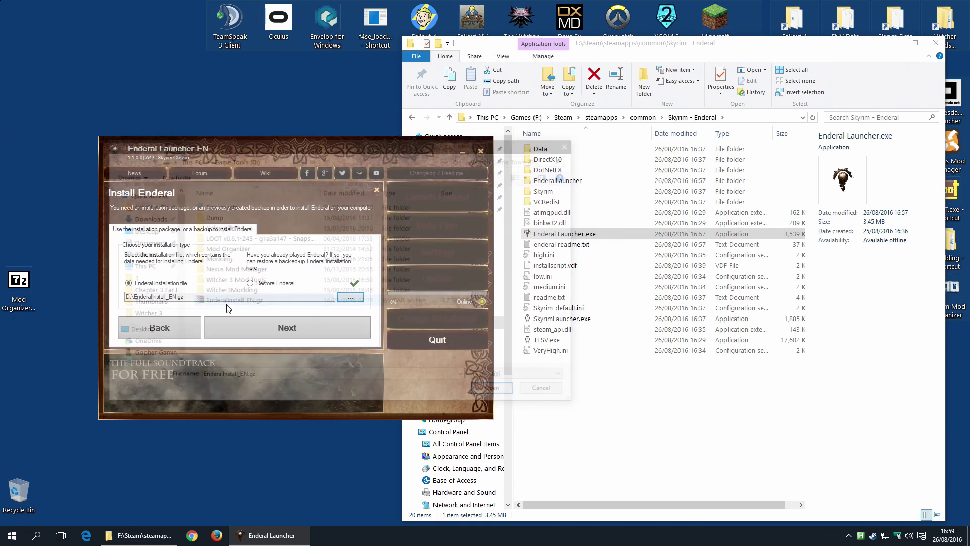
Keep the default Skyrim backup folder and run the Enderal installation to completion
{"action": "left_click", "coordinate": [311, 329]}
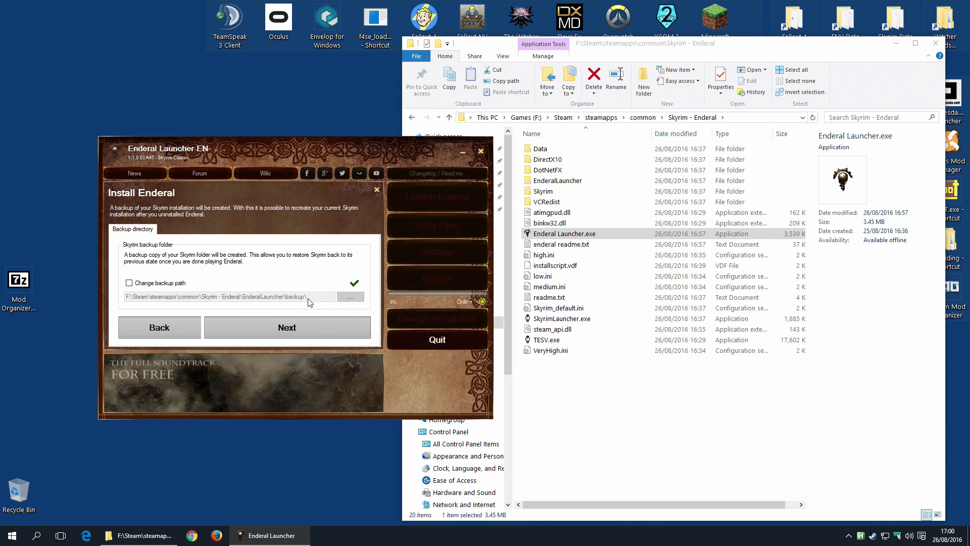
{"action": "left_click", "coordinate": [296, 328]}
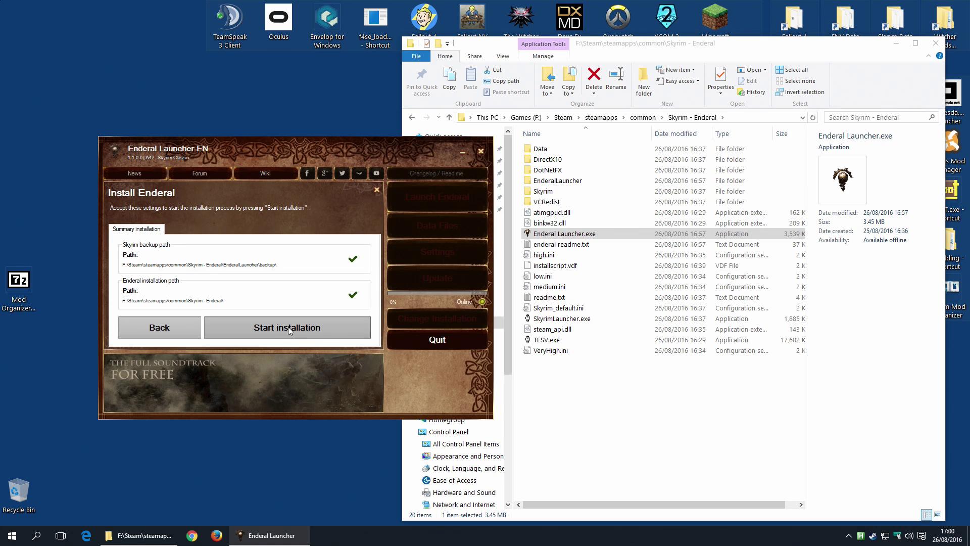
{"action": "left_click", "coordinate": [288, 329]}
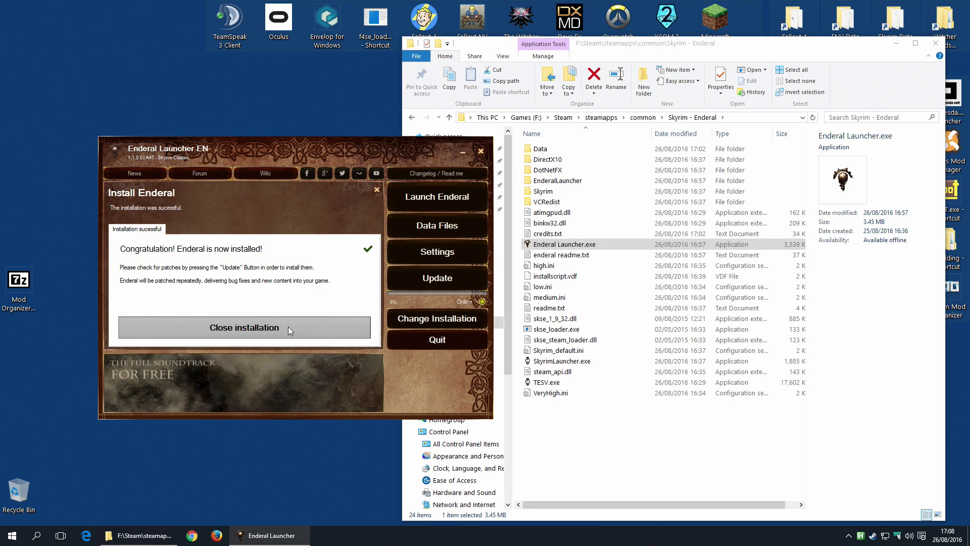
{"action": "left_click", "coordinate": [249, 329]}
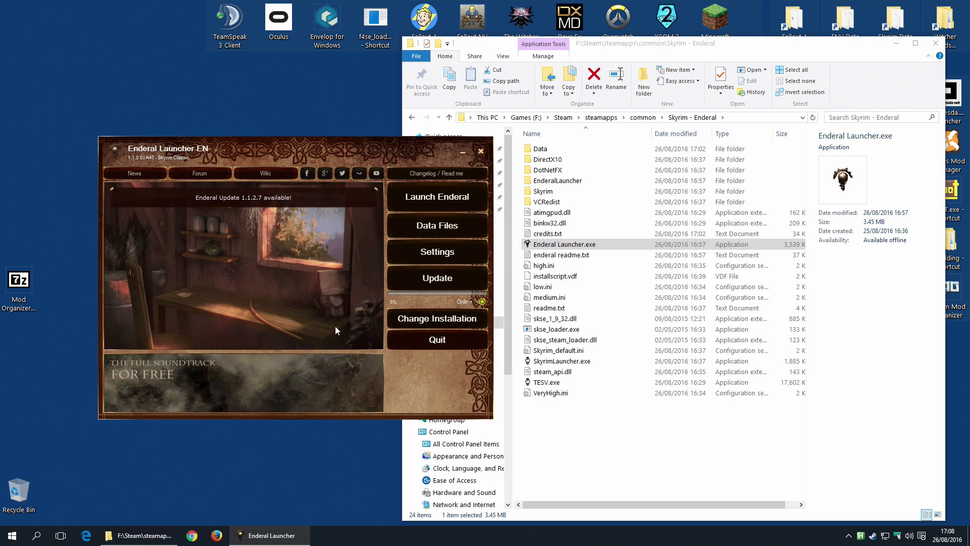
Update Enderal to version 1.1.2.7 in the launcher, confirm the success message, and launch Enderal
{"action": "left_click", "coordinate": [434, 281]}
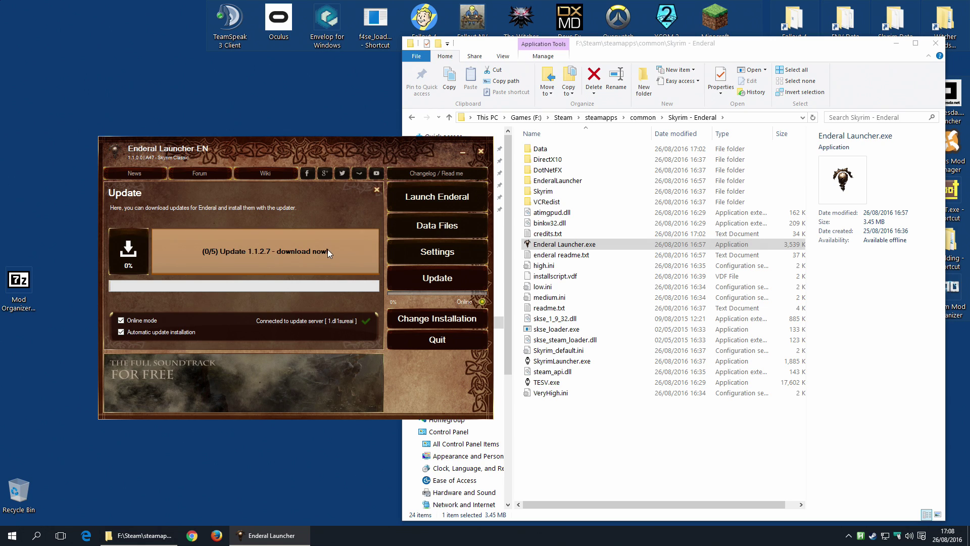
{"action": "left_click", "coordinate": [298, 251]}
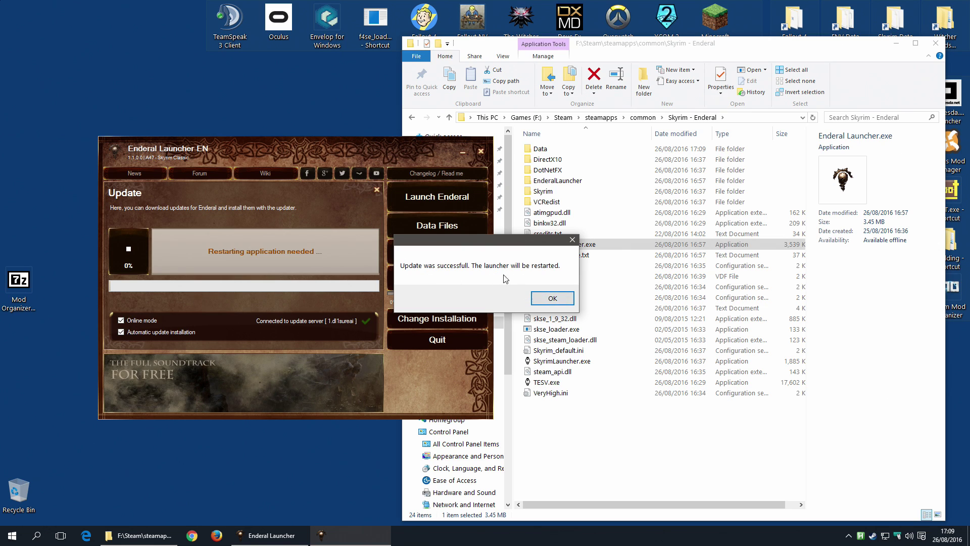
{"action": "left_click", "coordinate": [552, 299]}
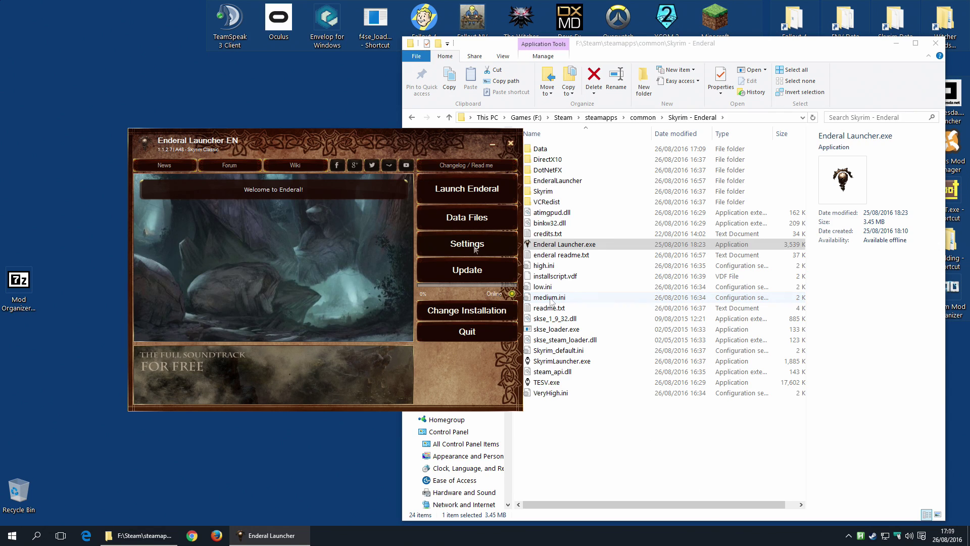
{"action": "left_click", "coordinate": [462, 189]}
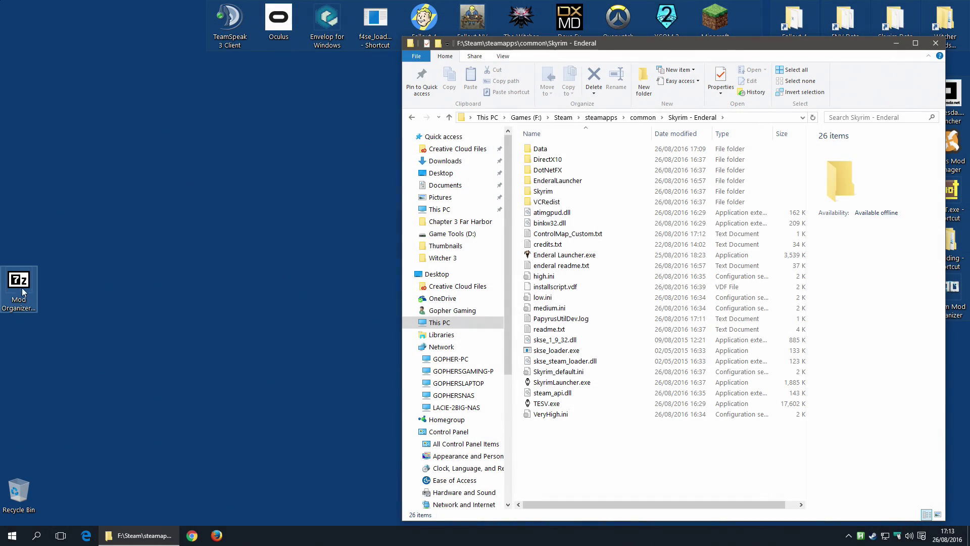
Move the Mod Organizer 7z archive from the desktop into the Skyrim - Enderal folder
{"action": "left_click", "coordinate": [20, 284]}
{"action": "right_click", "coordinate": [20, 284]}
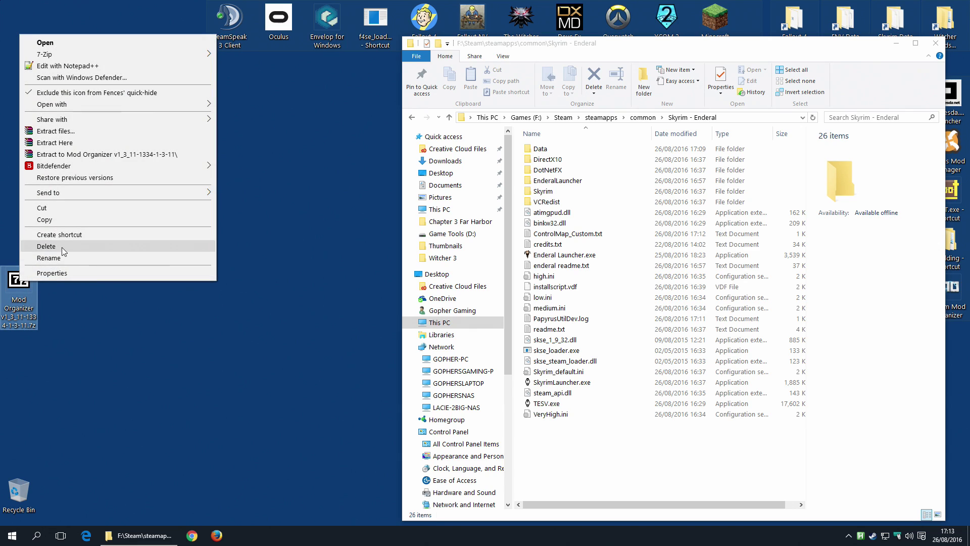
{"action": "left_click", "coordinate": [62, 209]}
{"action": "right_click", "coordinate": [563, 452]}
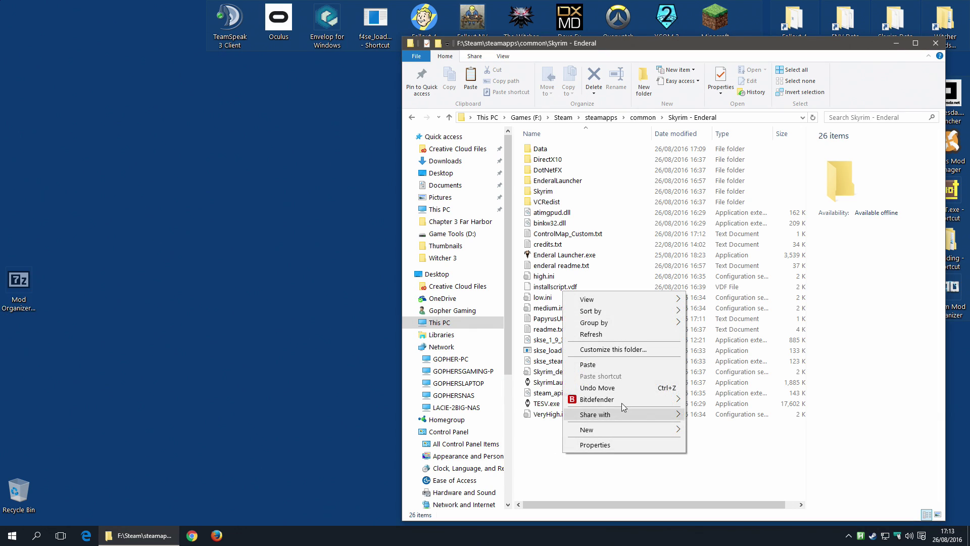
{"action": "left_click", "coordinate": [587, 364]}
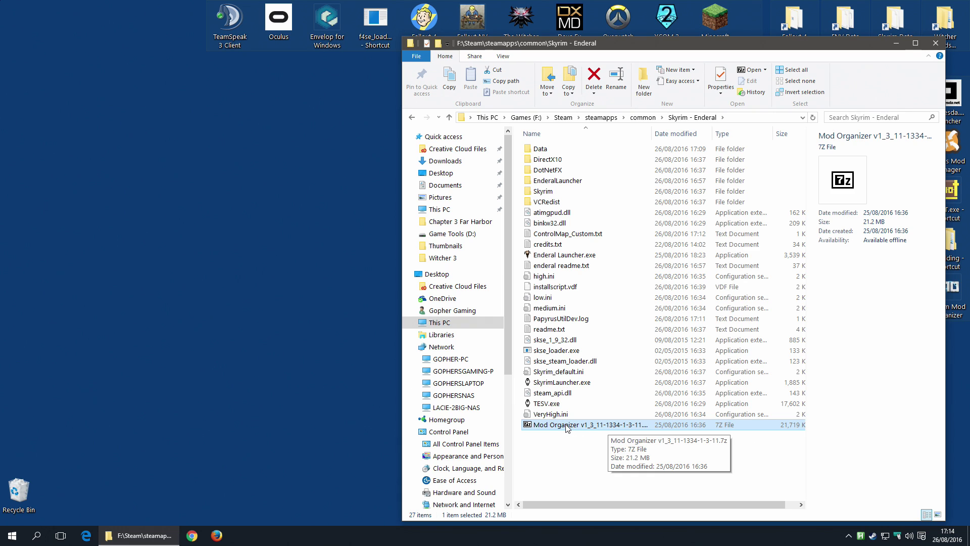
Extract the archive there, delete the 7z, and open the new ModOrganizer folder
{"action": "right_click", "coordinate": [568, 427]}
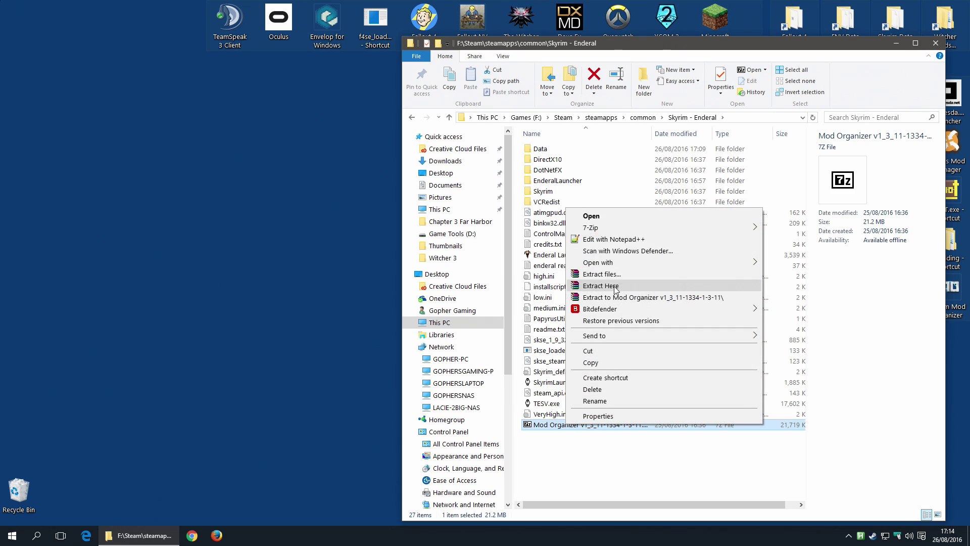
{"action": "left_click", "coordinate": [594, 286]}
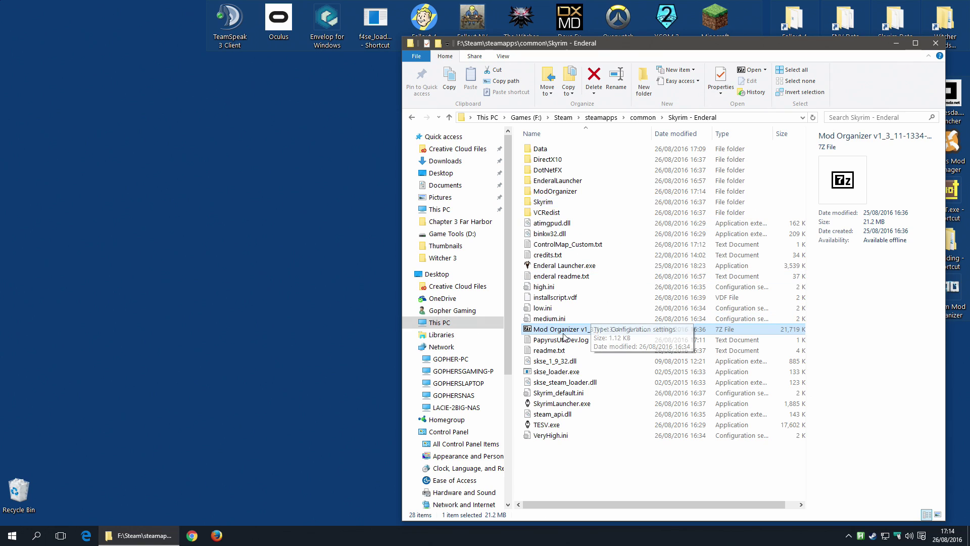
{"action": "right_click", "coordinate": [557, 331]}
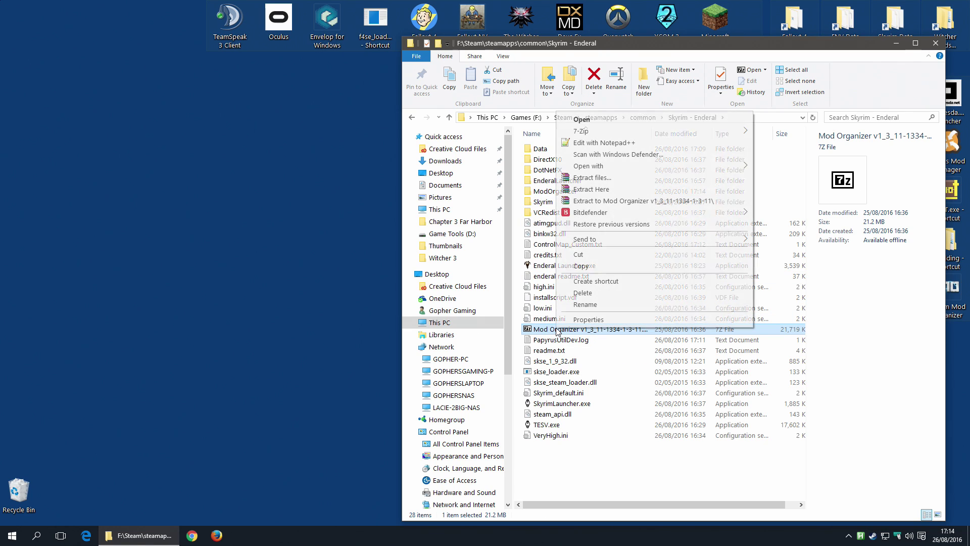
{"action": "left_click", "coordinate": [605, 287]}
{"action": "double_click", "coordinate": [555, 192]}
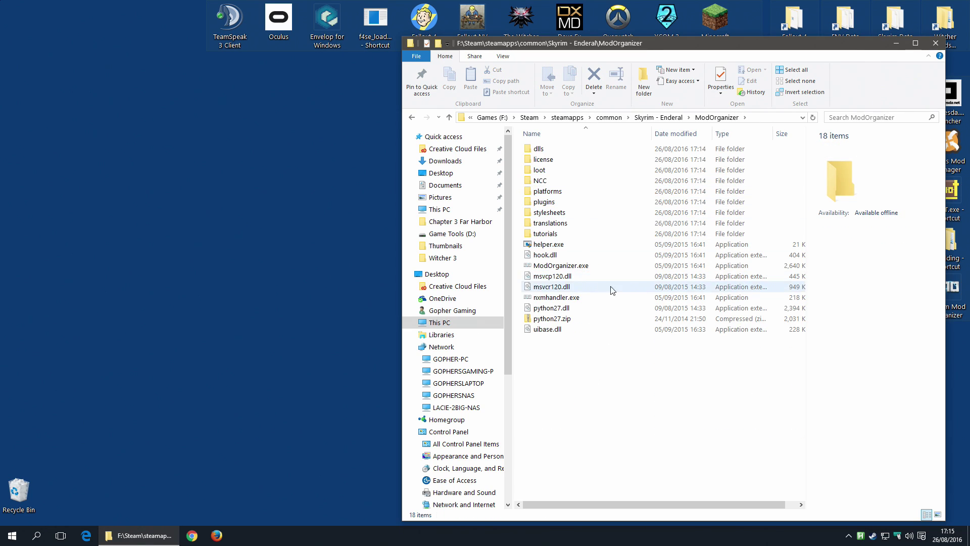
Run ModOrganizer.exe, dismiss the Message of the Day, decline the tutorial, and register Mod Organizer for nxm links
{"action": "double_click", "coordinate": [563, 266]}
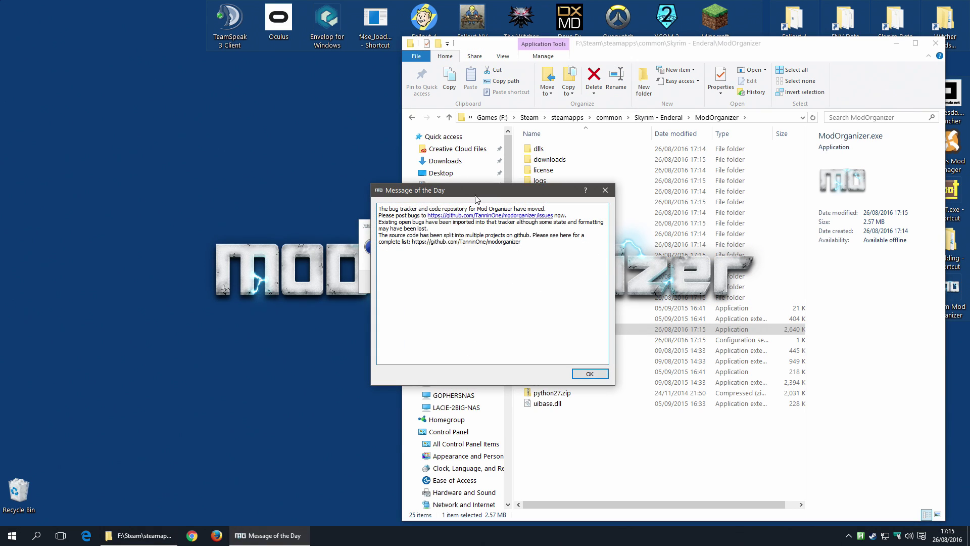
{"action": "left_click_drag", "start_coordinate": [475, 199], "coordinate": [196, 180]}
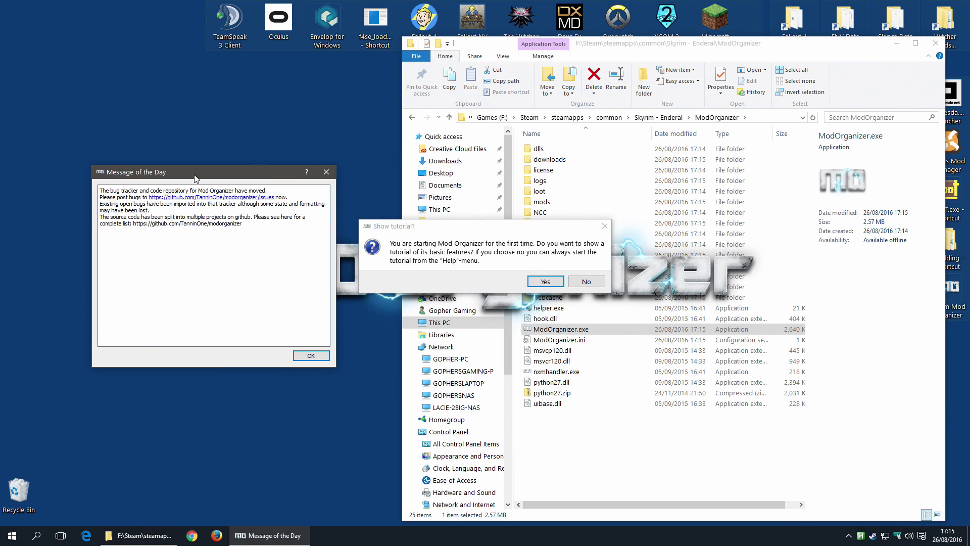
{"action": "left_click", "coordinate": [307, 355]}
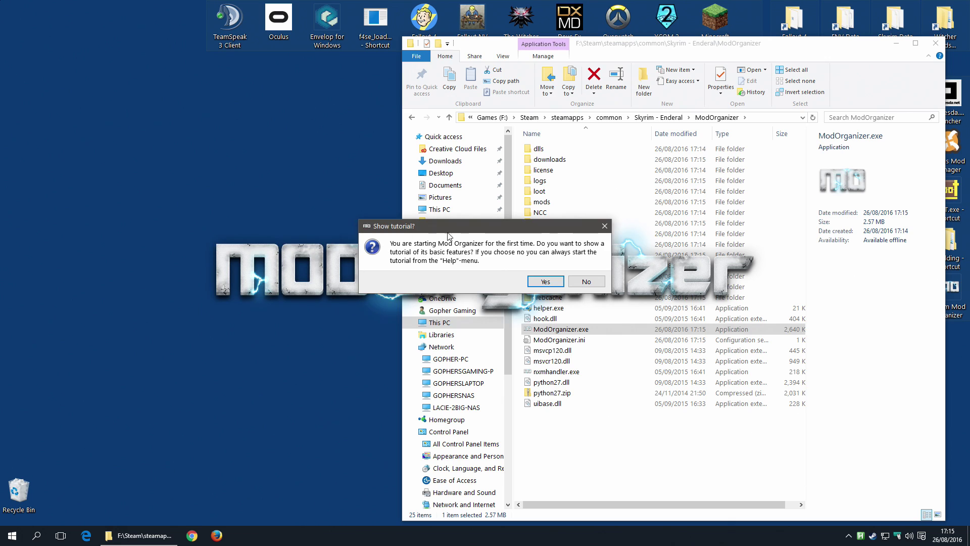
{"action": "left_click", "coordinate": [586, 281]}
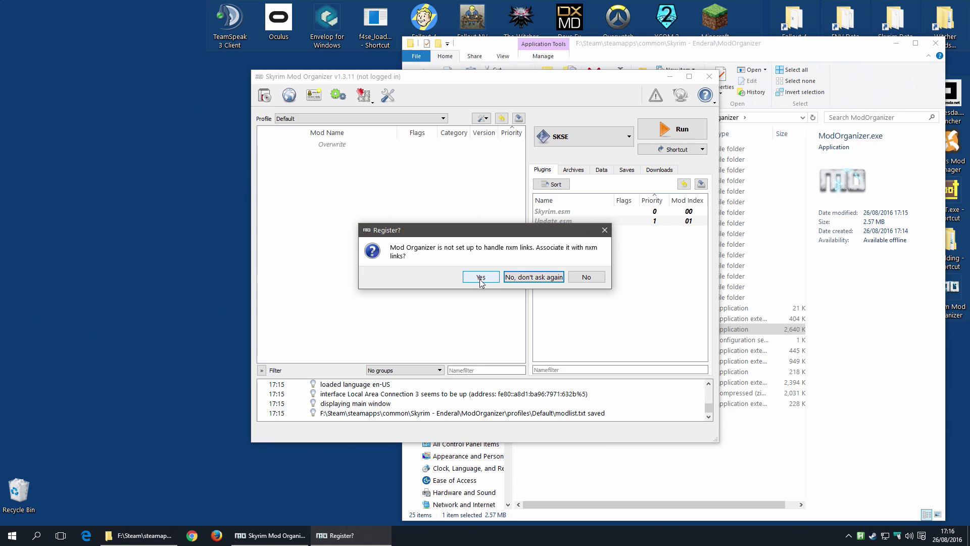
{"action": "left_click", "coordinate": [481, 278]}
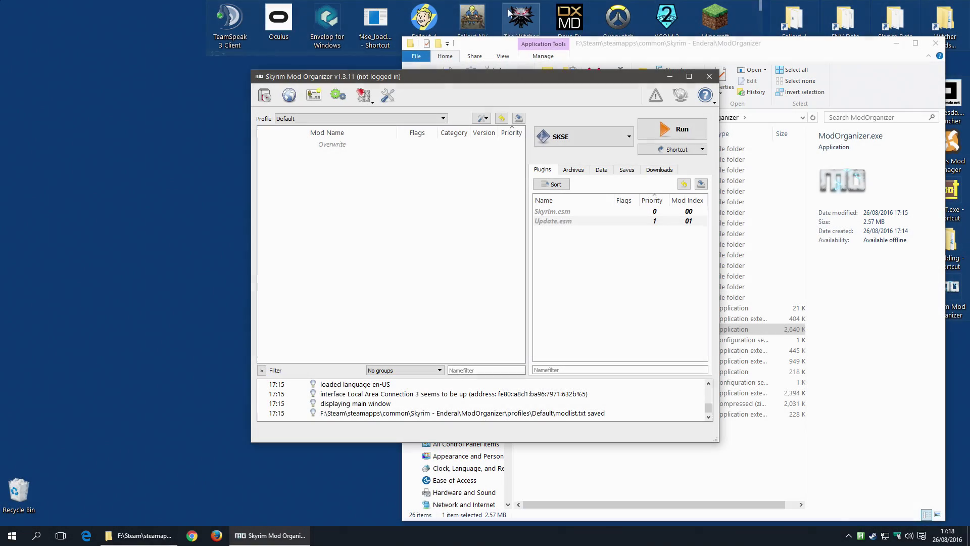
In Mod Organizer Settings, enable automatic Nexus log-in and enter the account username
{"action": "left_click", "coordinate": [387, 95]}
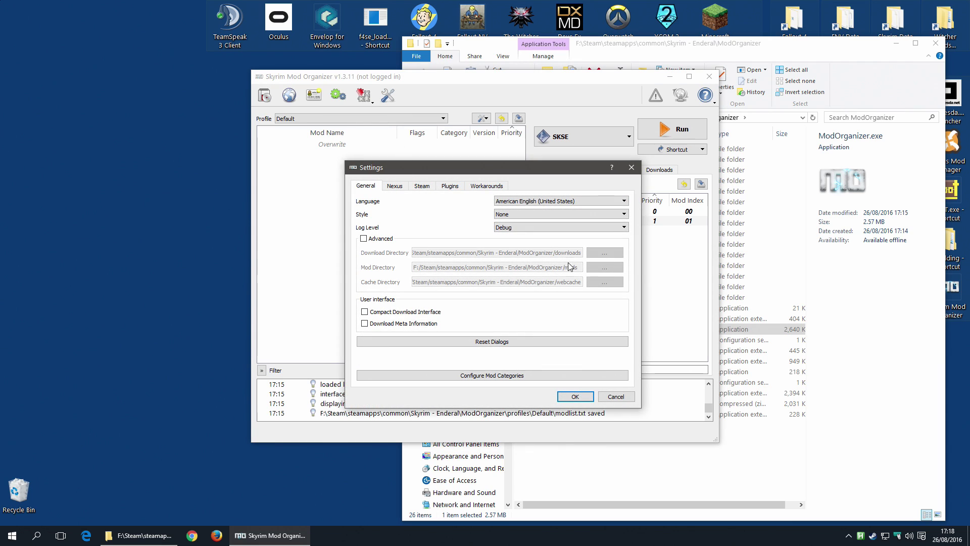
{"action": "left_click", "coordinate": [396, 186]}
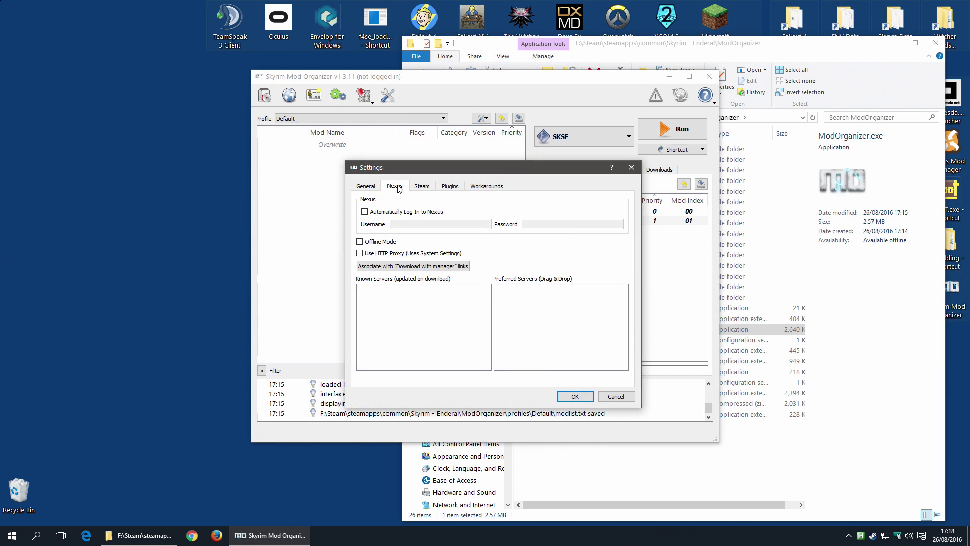
{"action": "left_click", "coordinate": [365, 212]}
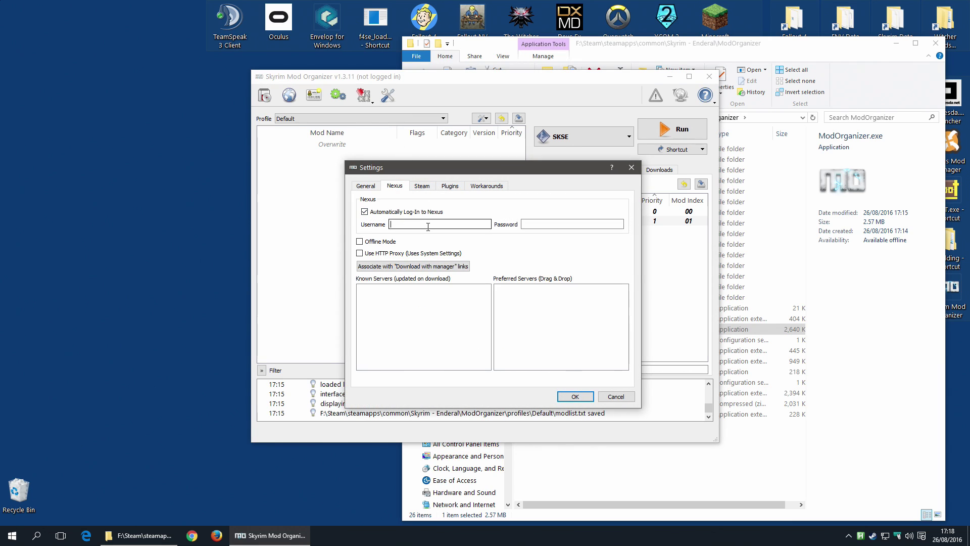
{"action": "left_click", "coordinate": [428, 227]}
{"action": "type", "text": "Gop"}
Enable Advanced directory options and delete ' - Enderal' from the Download Directory path
{"action": "left_click", "coordinate": [365, 187]}
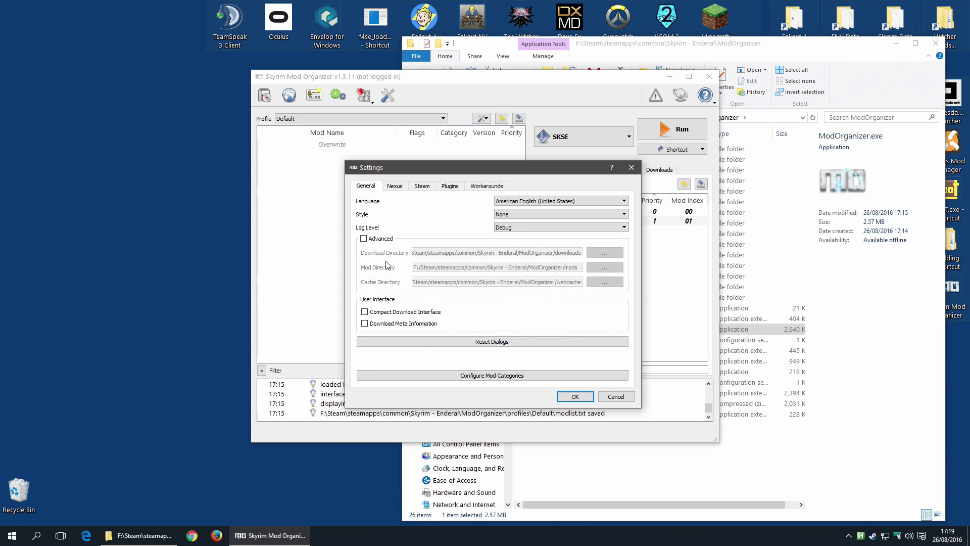
{"action": "left_click", "coordinate": [364, 239]}
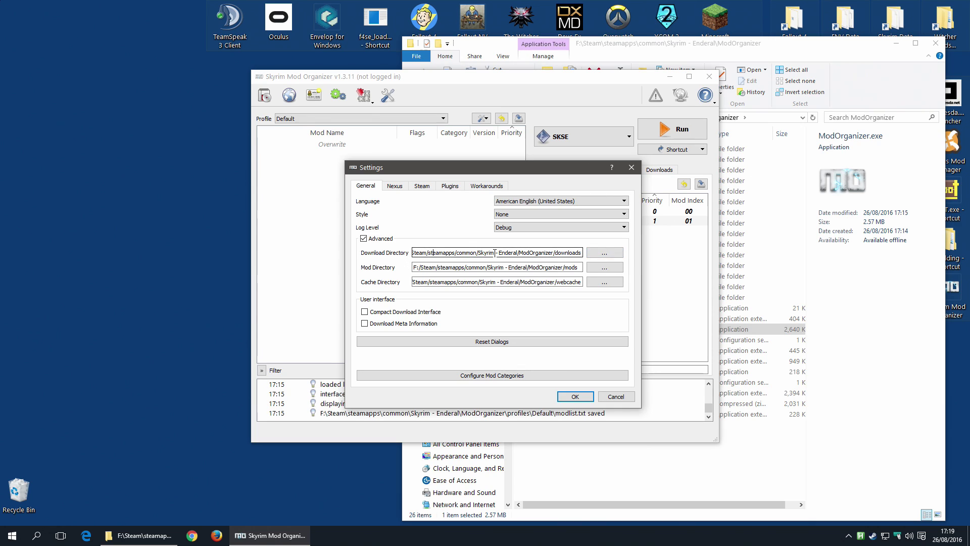
{"action": "left_click_drag", "start_coordinate": [497, 252], "coordinate": [515, 251]}
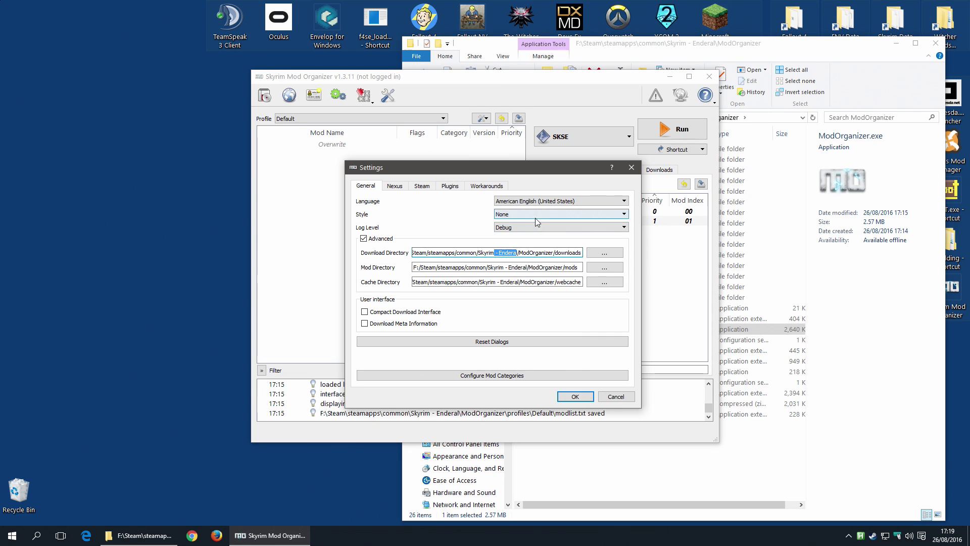
{"action": "key", "text": "Delete"}
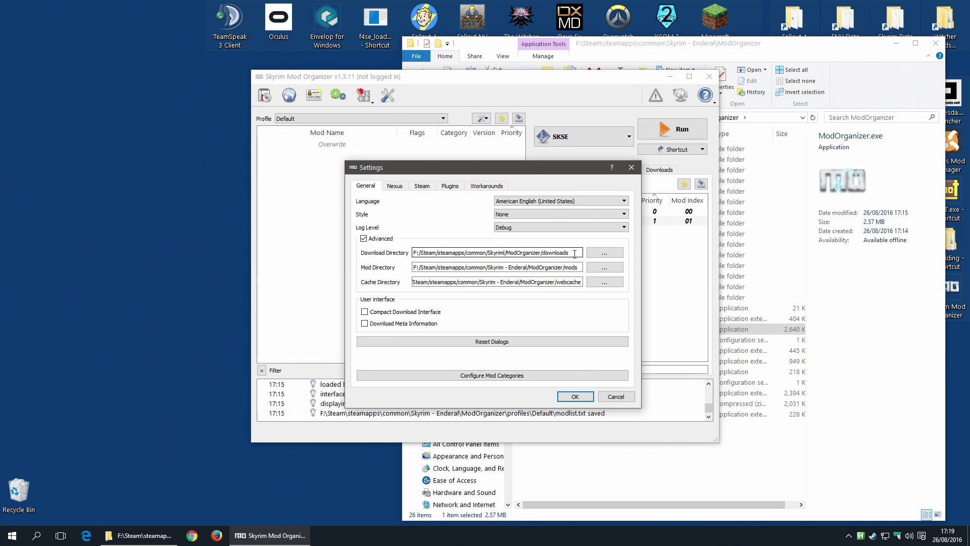
{"action": "left_click_drag", "start_coordinate": [576, 254], "coordinate": [547, 253]}
Set the download directory to D:/Mod Organizer/Skyrim/downloads and apply the settings
{"action": "left_click", "coordinate": [604, 252]}
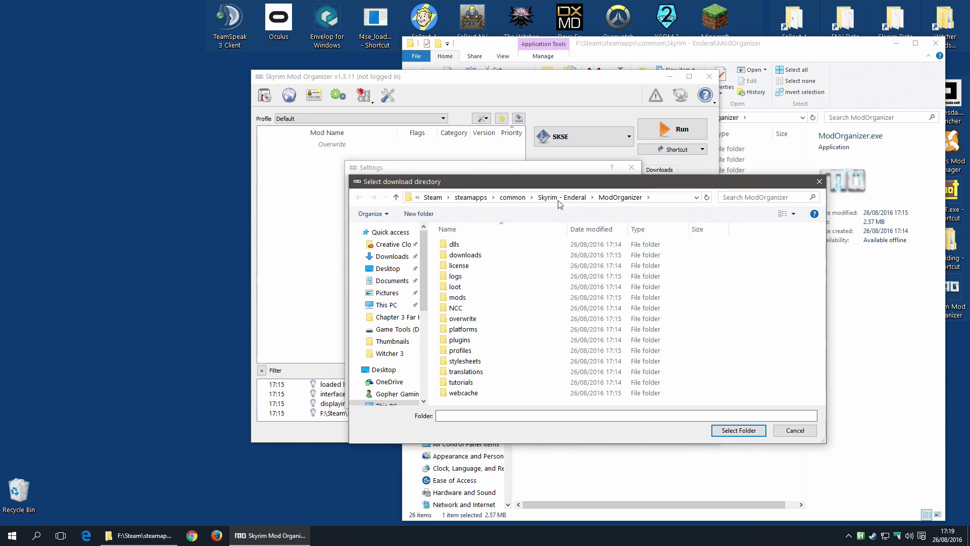
{"action": "left_click", "coordinate": [433, 197]}
{"action": "left_click", "coordinate": [430, 197]}
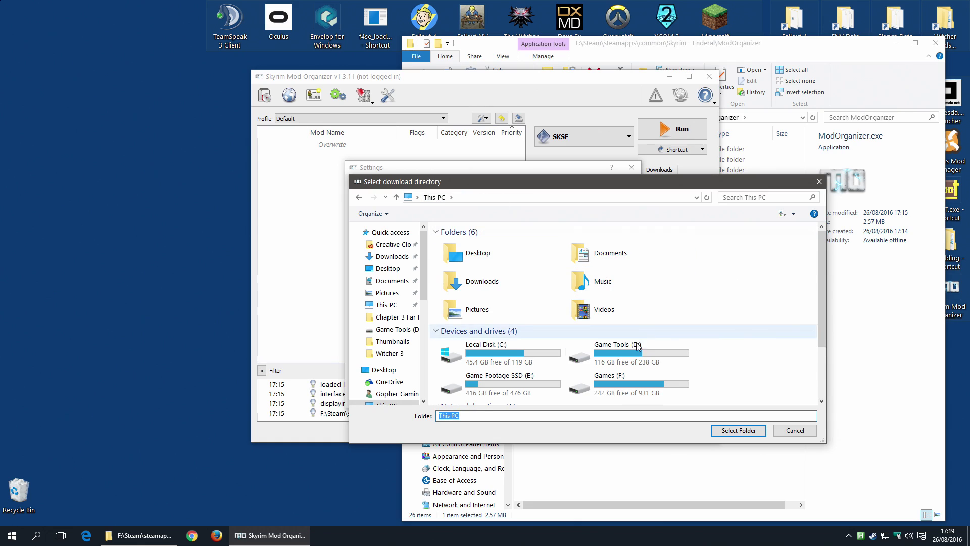
{"action": "double_click", "coordinate": [629, 356]}
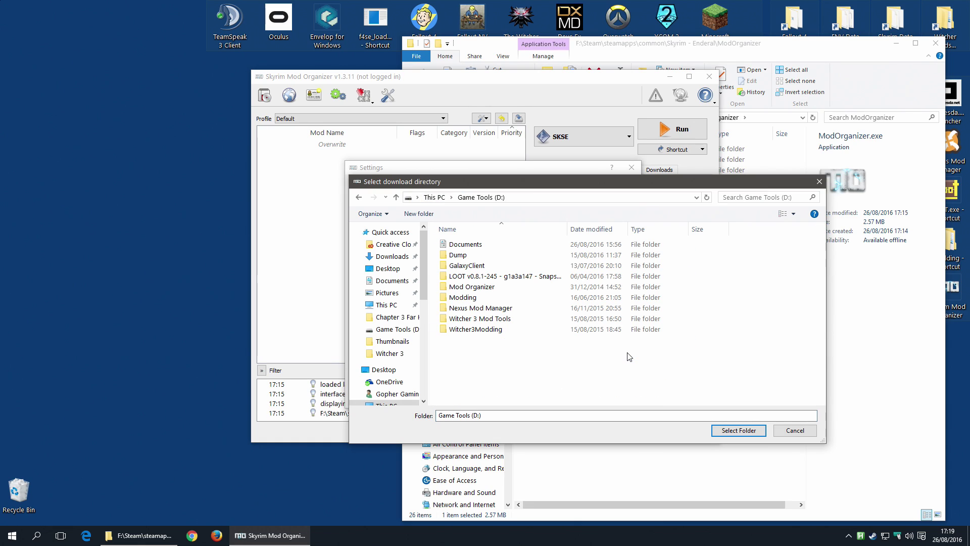
{"action": "double_click", "coordinate": [472, 286]}
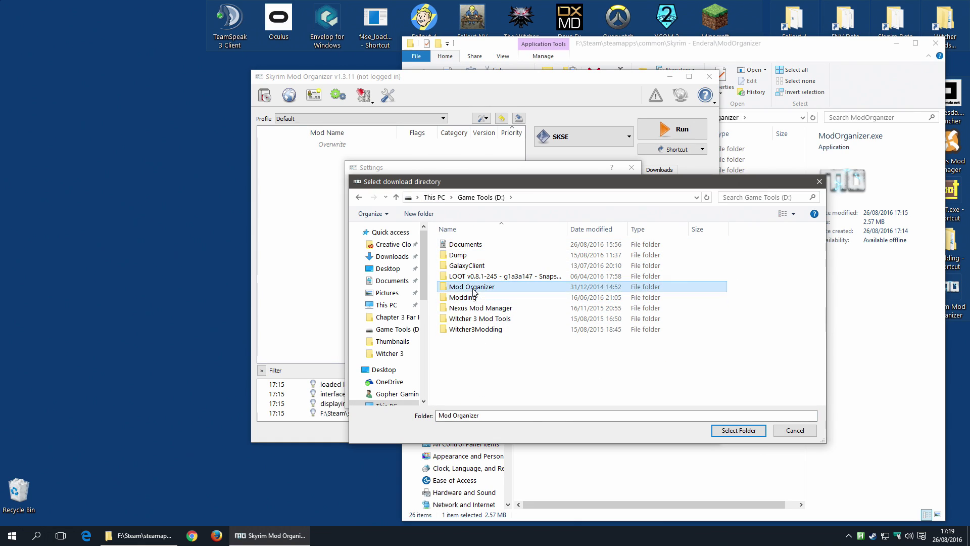
{"action": "double_click", "coordinate": [462, 265]}
{"action": "left_click", "coordinate": [465, 244]}
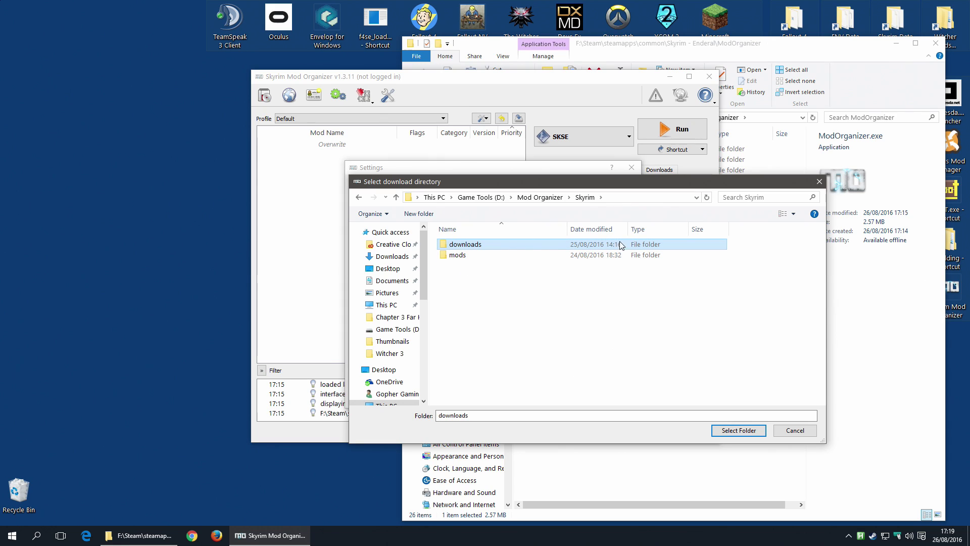
{"action": "left_click", "coordinate": [739, 430]}
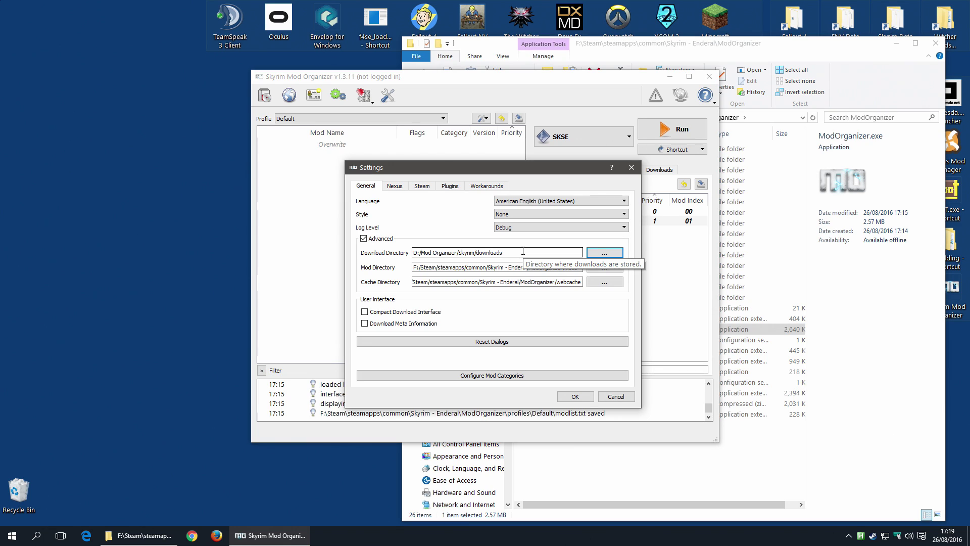
{"action": "left_click", "coordinate": [575, 397]}
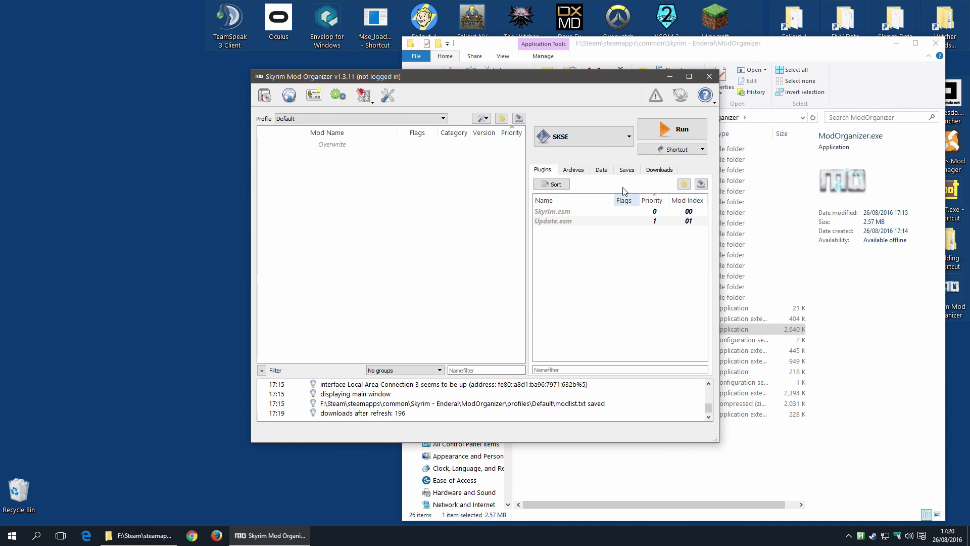
Open the Downloads tab and scroll through the already downloaded mod archives
{"action": "left_click", "coordinate": [655, 173]}
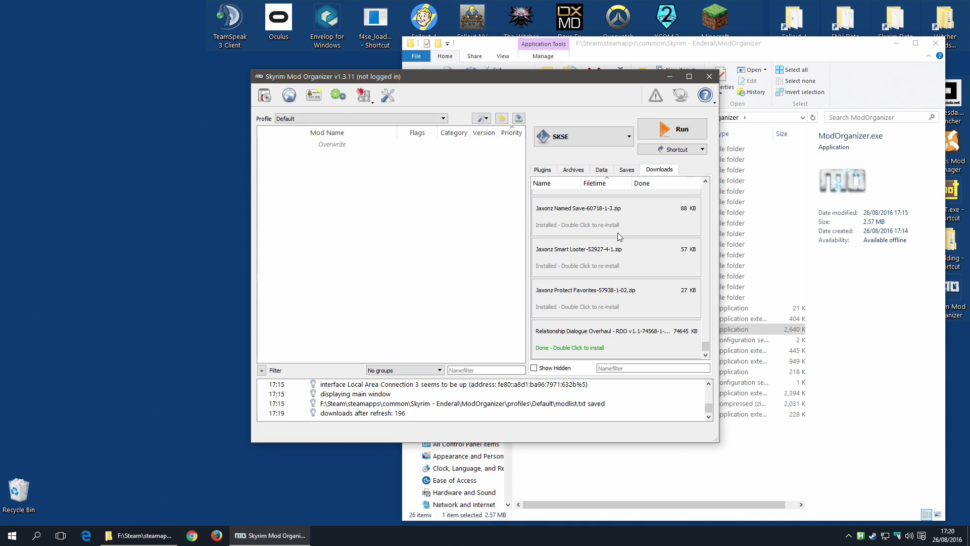
{"action": "scroll", "coordinate": [647, 303], "scroll_direction": "up", "scroll_amount": 15}
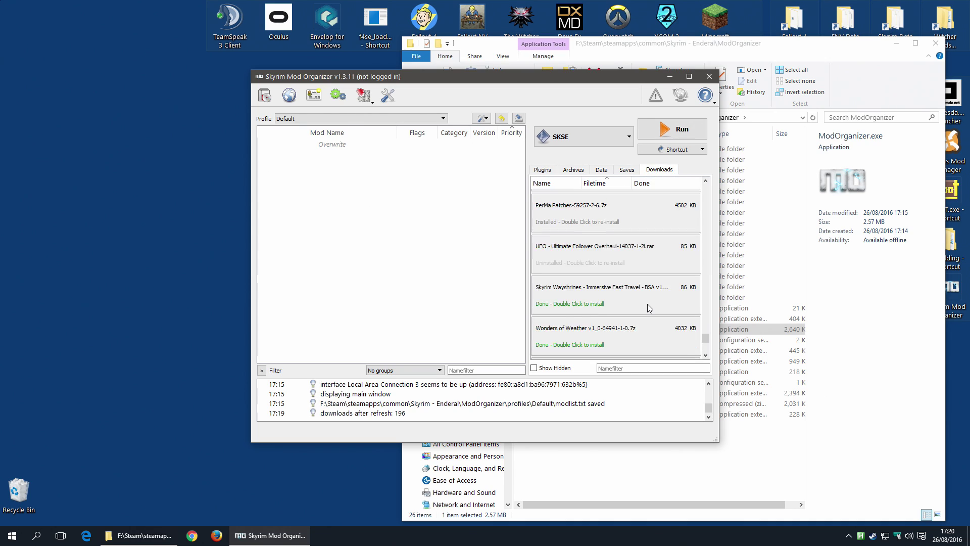
{"action": "scroll", "coordinate": [634, 306], "scroll_direction": "up", "scroll_amount": 15}
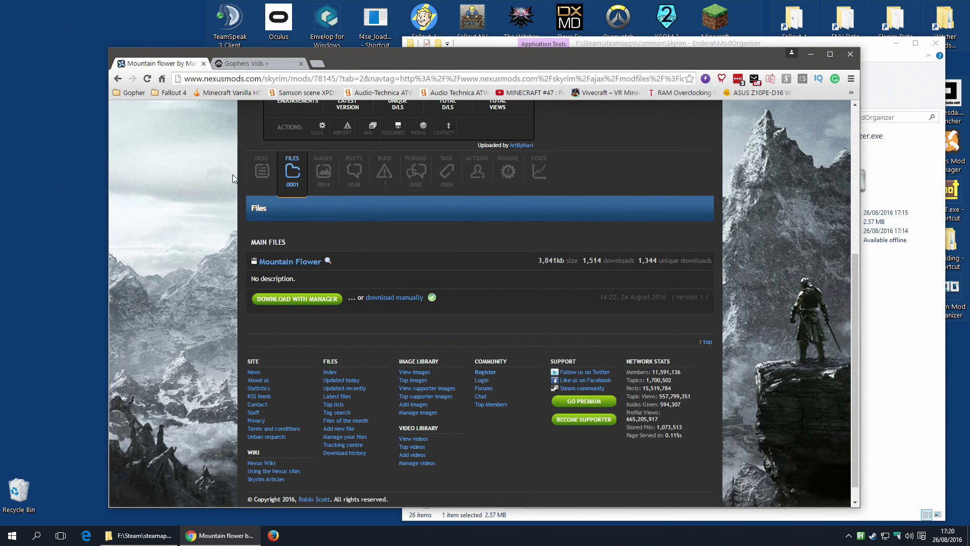
Send Mountain Flower to Mod Organizer via Download with Manager, then close Mod Organizer
{"action": "left_click", "coordinate": [309, 300]}
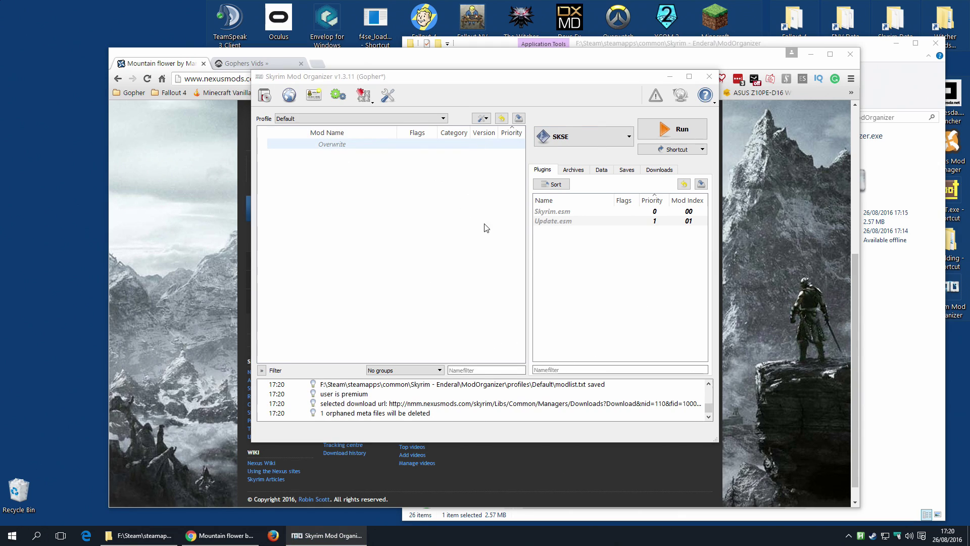
{"action": "left_click", "coordinate": [448, 234]}
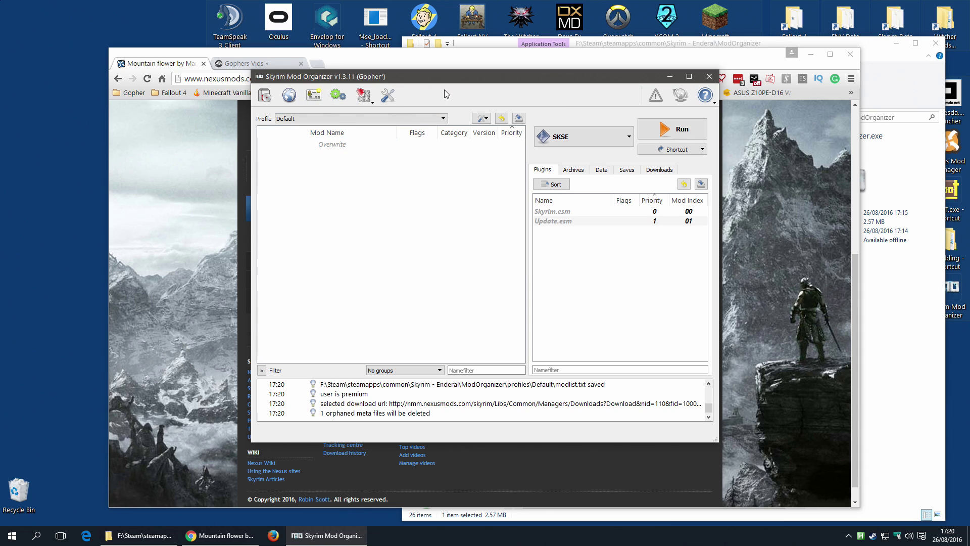
{"action": "left_click", "coordinate": [709, 76]}
Relaunch ModOrganizer.exe from the Skyrim - Enderal\ModOrganizer folder, after first opening the Skyrim copy
{"action": "left_click", "coordinate": [672, 43]}
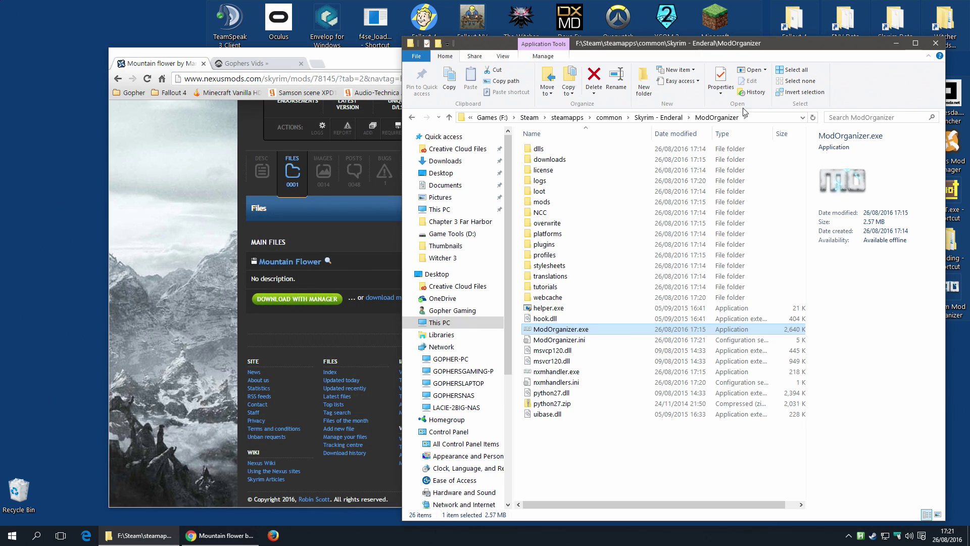
{"action": "left_click", "coordinate": [621, 119]}
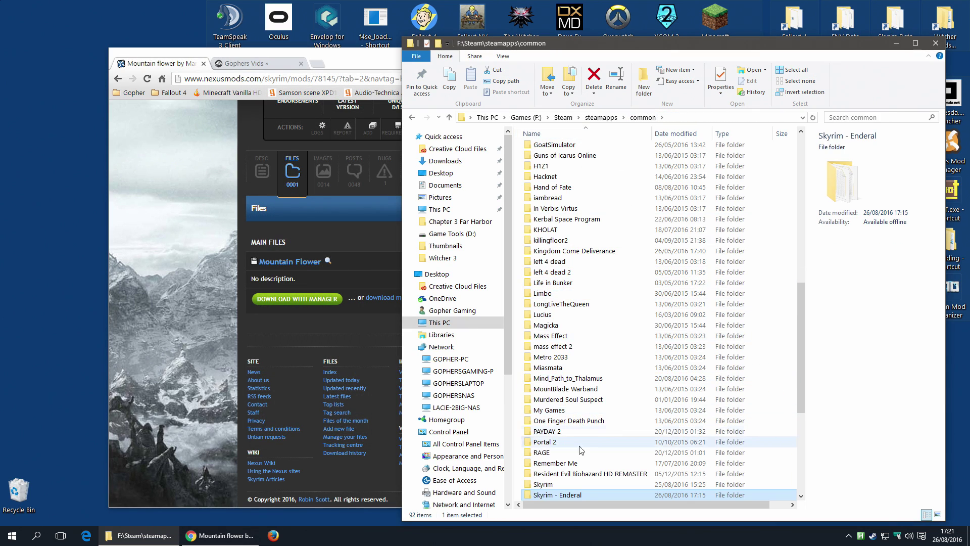
{"action": "double_click", "coordinate": [563, 485]}
{"action": "double_click", "coordinate": [556, 201]}
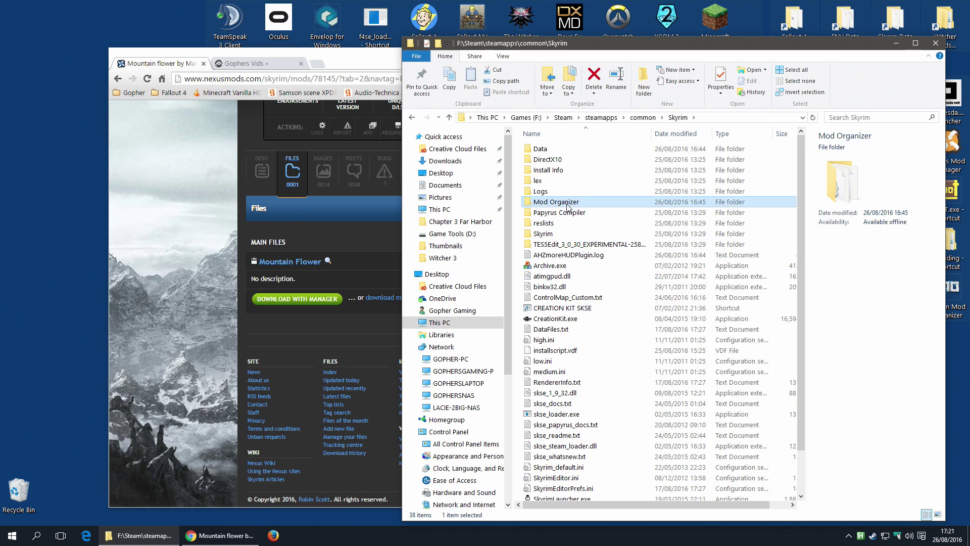
{"action": "double_click", "coordinate": [562, 330]}
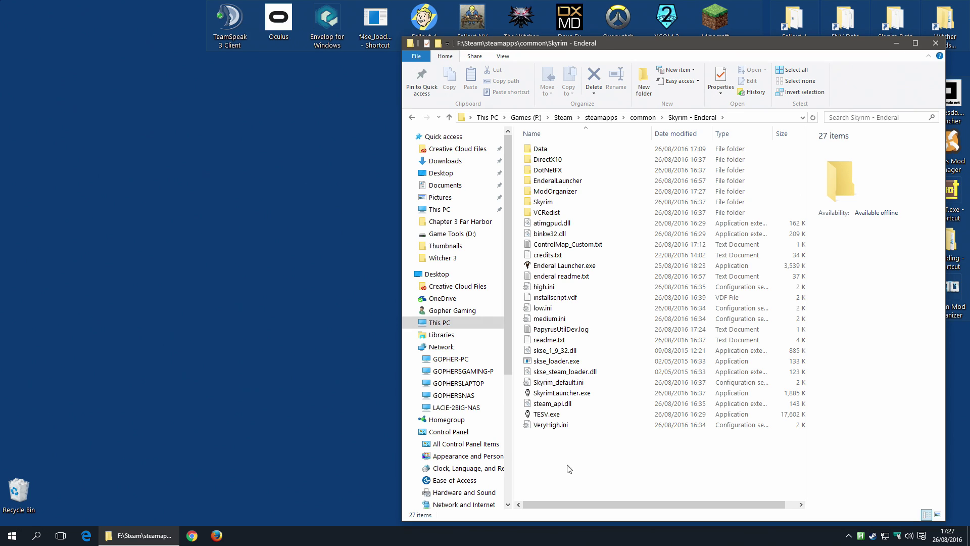
{"action": "double_click", "coordinate": [547, 192]}
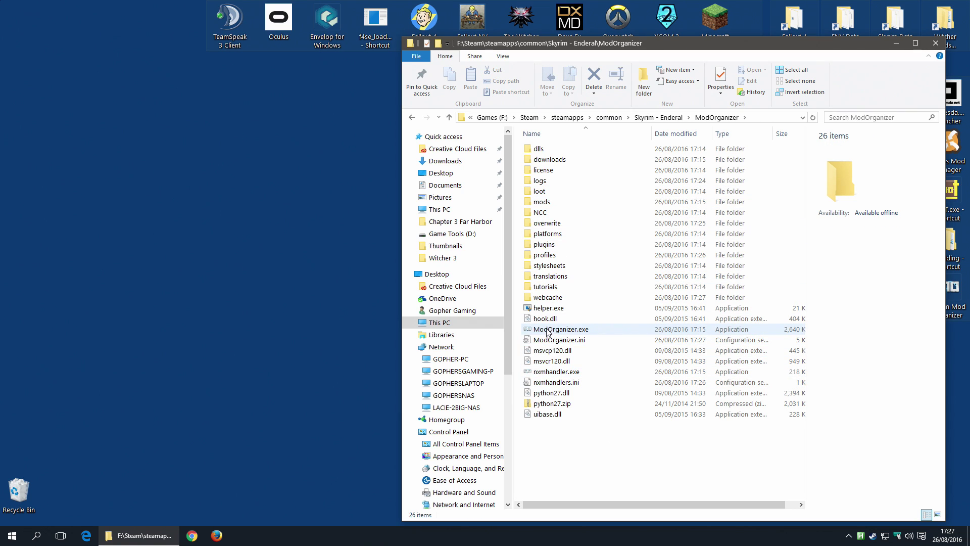
{"action": "double_click", "coordinate": [548, 331]}
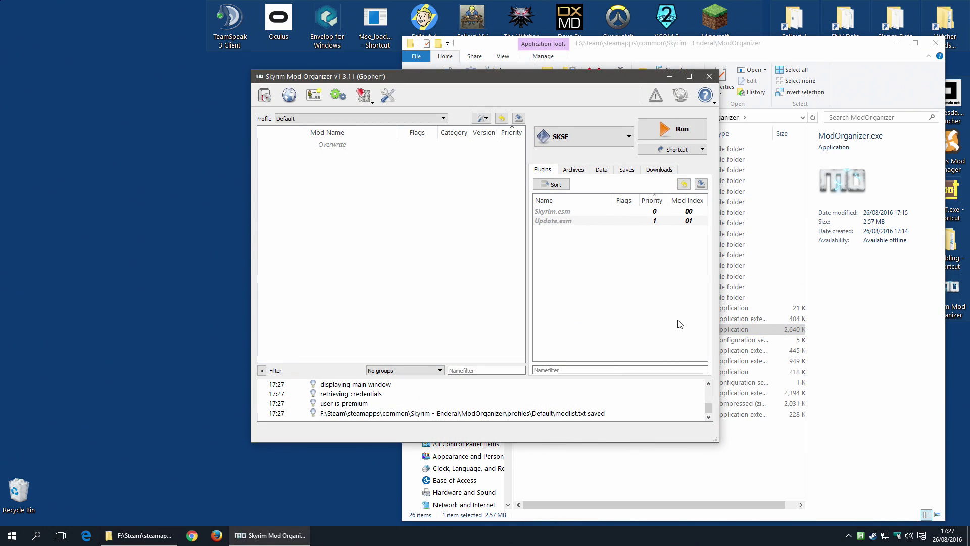
Rename the Default profile to 'Vanilla - Enderal' through Manage profiles
{"action": "left_click", "coordinate": [385, 120]}
{"action": "left_click", "coordinate": [313, 131]}
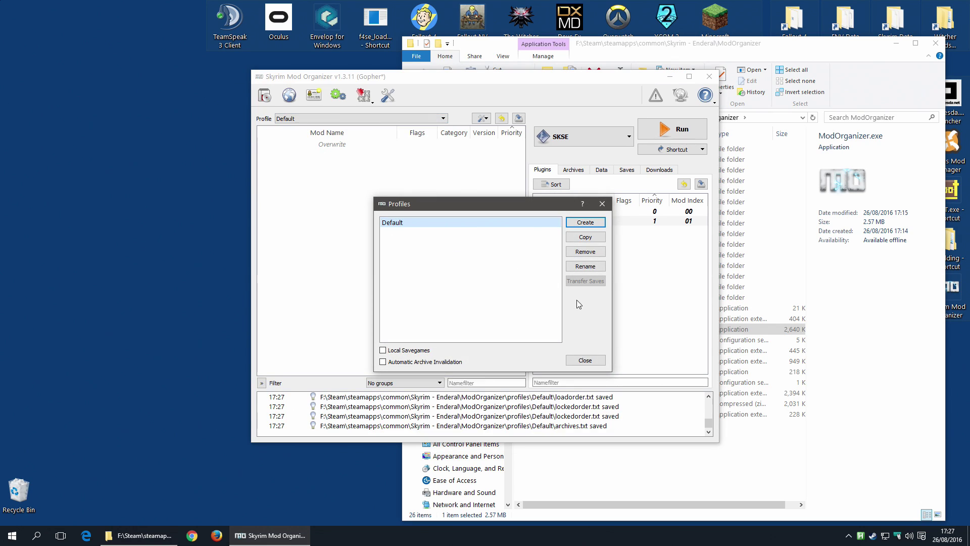
{"action": "left_click", "coordinate": [585, 266]}
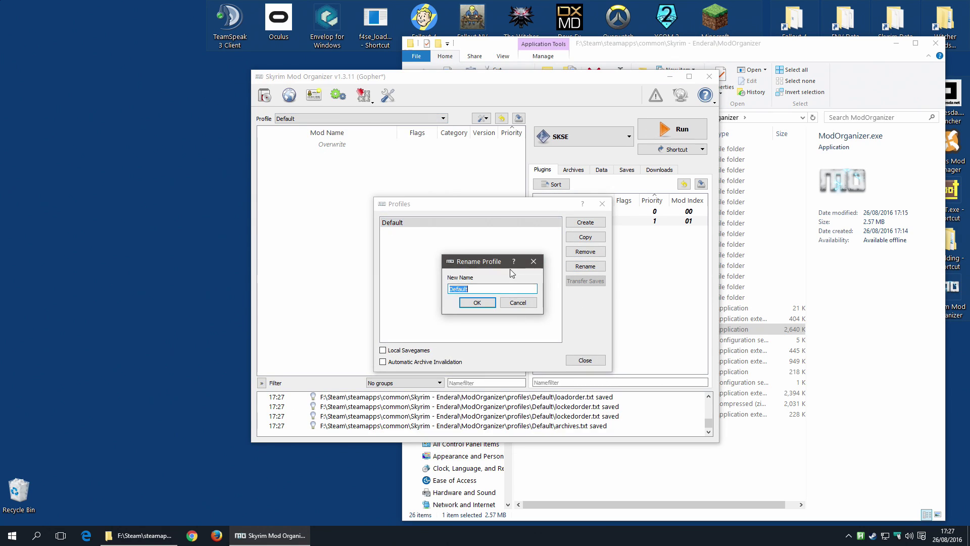
{"action": "type", "text": "Vanilla - Enderal"}
{"action": "left_click", "coordinate": [477, 302]}
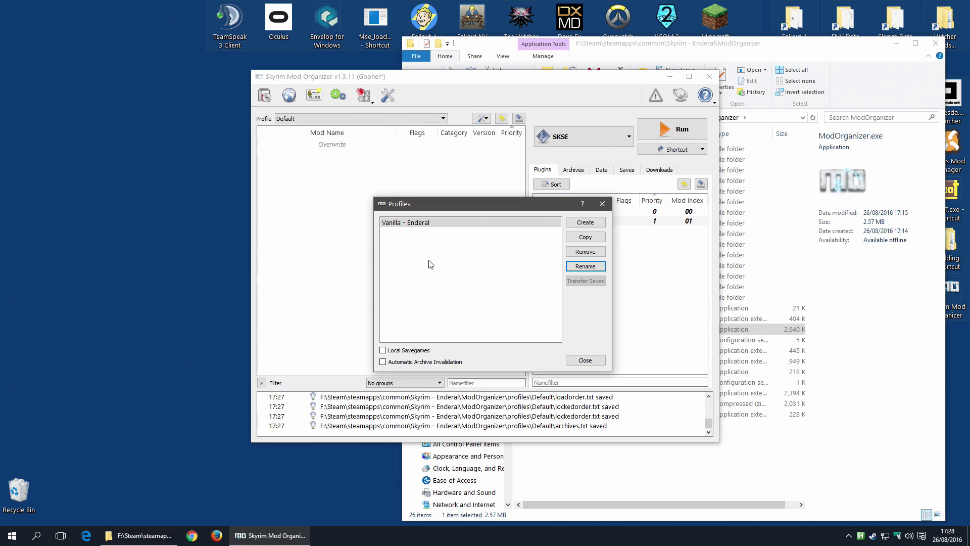
{"action": "left_click", "coordinate": [586, 361]}
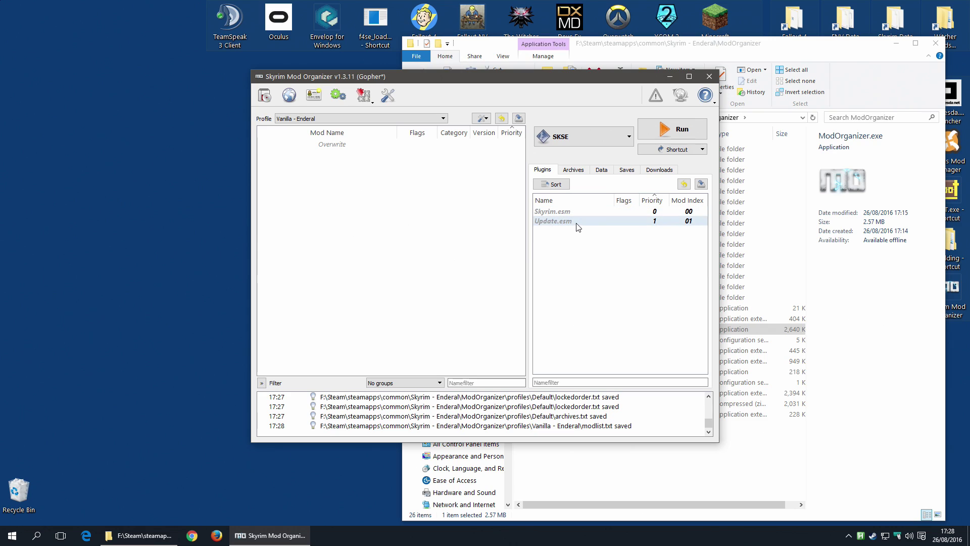
Glance at the Archives list, return to the plugin list, and bring File Explorer forward
{"action": "left_click", "coordinate": [574, 171]}
{"action": "scroll", "coordinate": [620, 270], "scroll_direction": "down", "scroll_amount": 1}
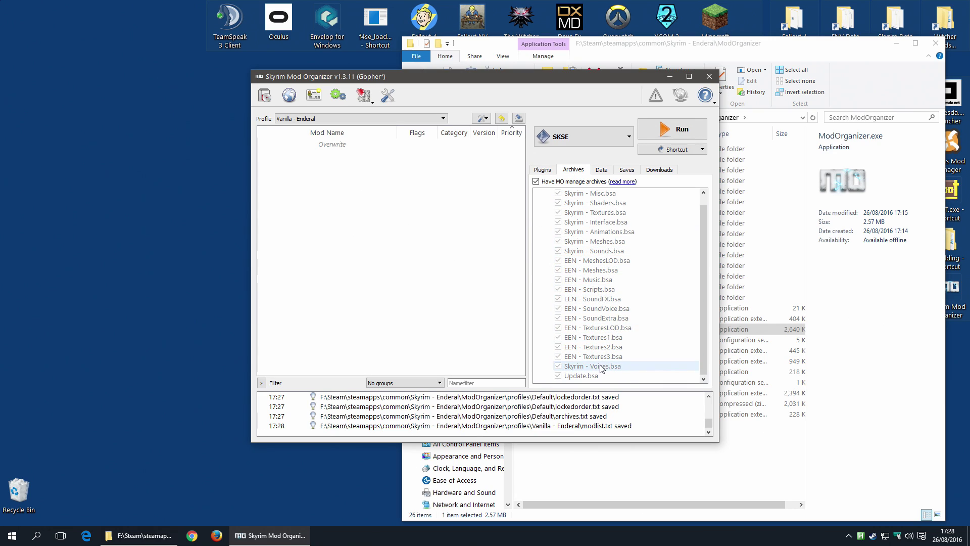
{"action": "left_click", "coordinate": [550, 170]}
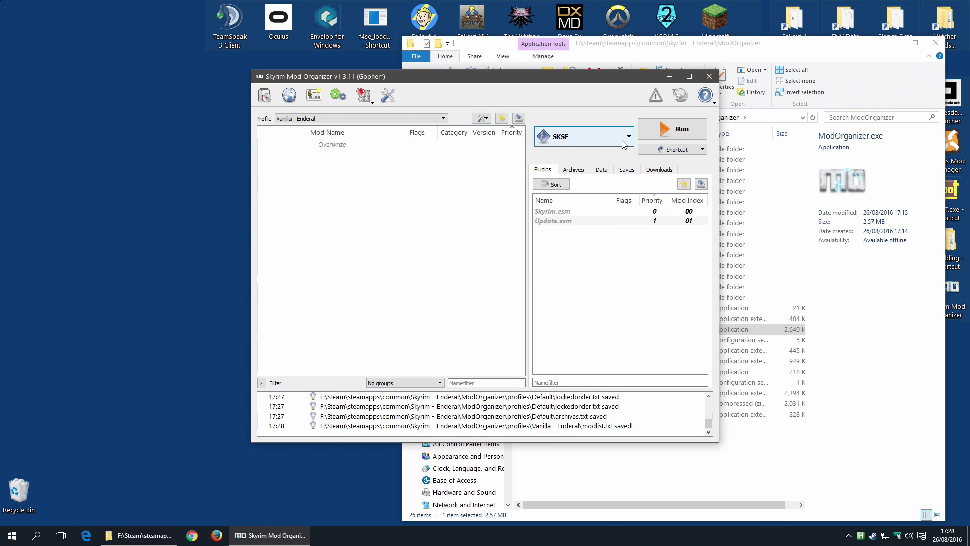
{"action": "left_click", "coordinate": [829, 268]}
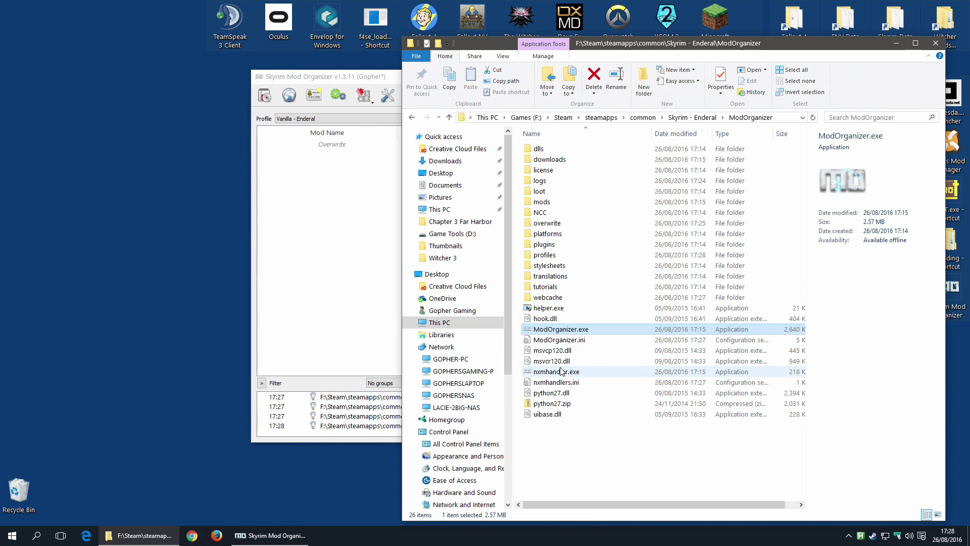
Test-launch SKSE from Mod Organizer, then show the Skyrim - Enderal game folder in Explorer
{"action": "left_click", "coordinate": [395, 77]}
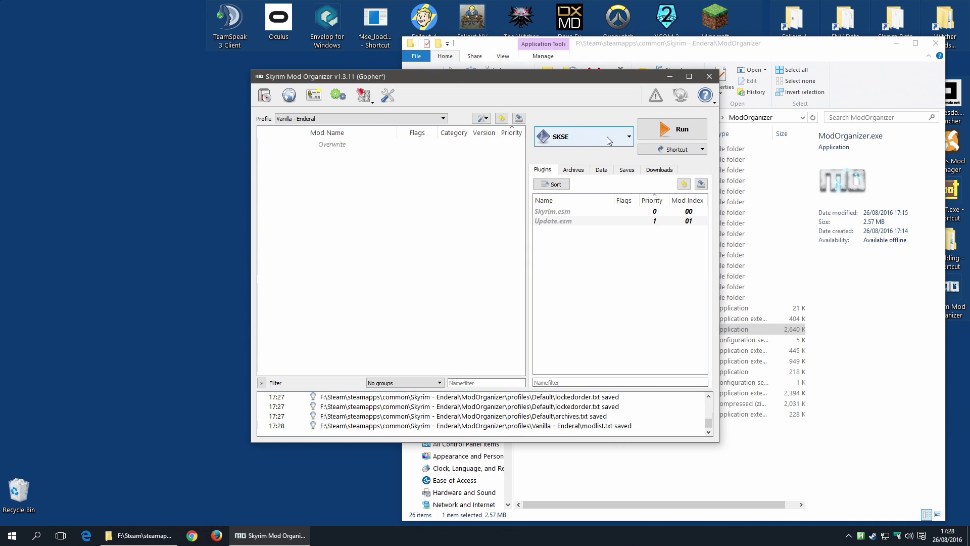
{"action": "left_click", "coordinate": [671, 130]}
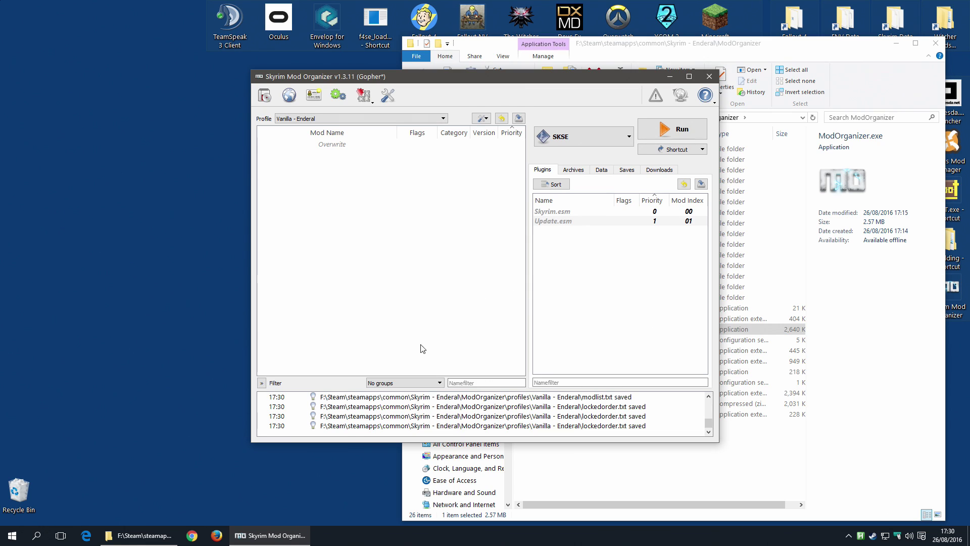
{"action": "left_click", "coordinate": [868, 81]}
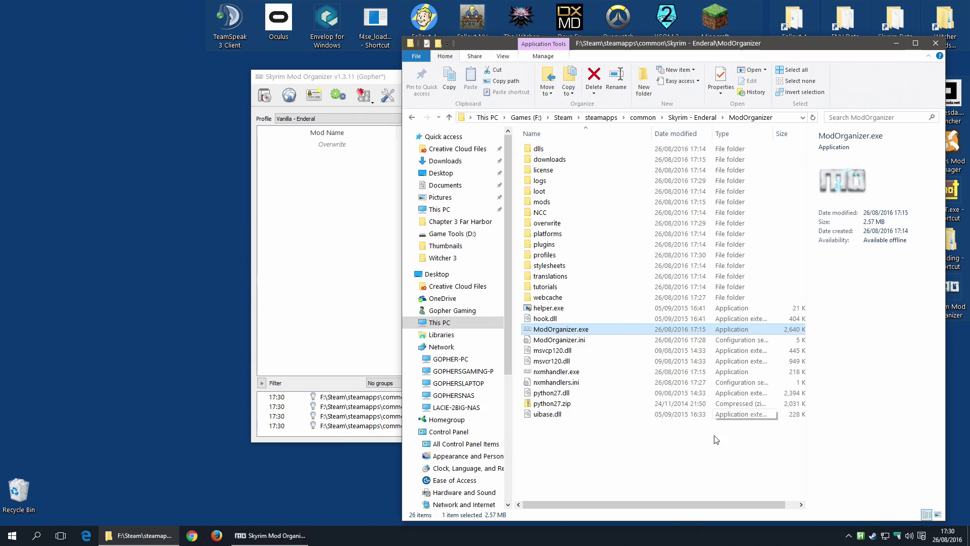
{"action": "left_click", "coordinate": [681, 119]}
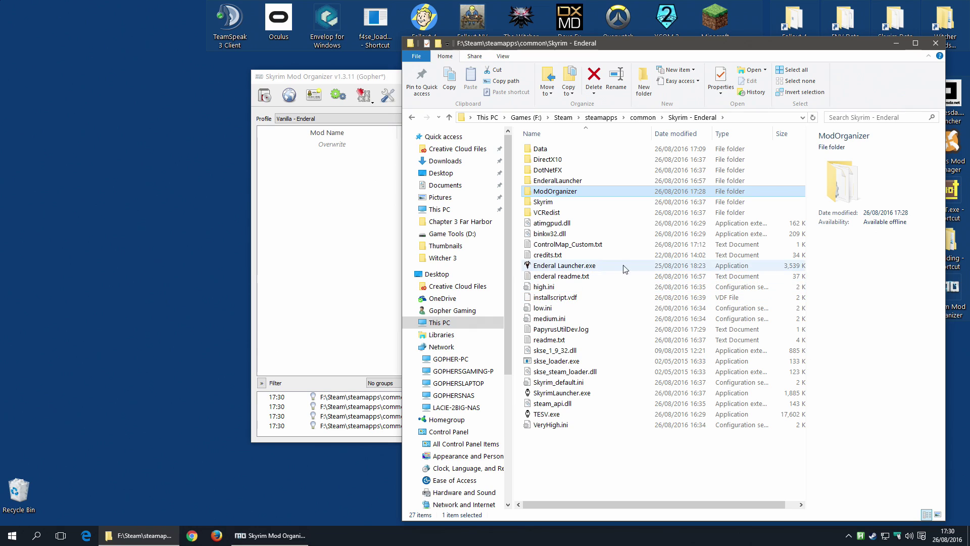
{"action": "left_click", "coordinate": [307, 166]}
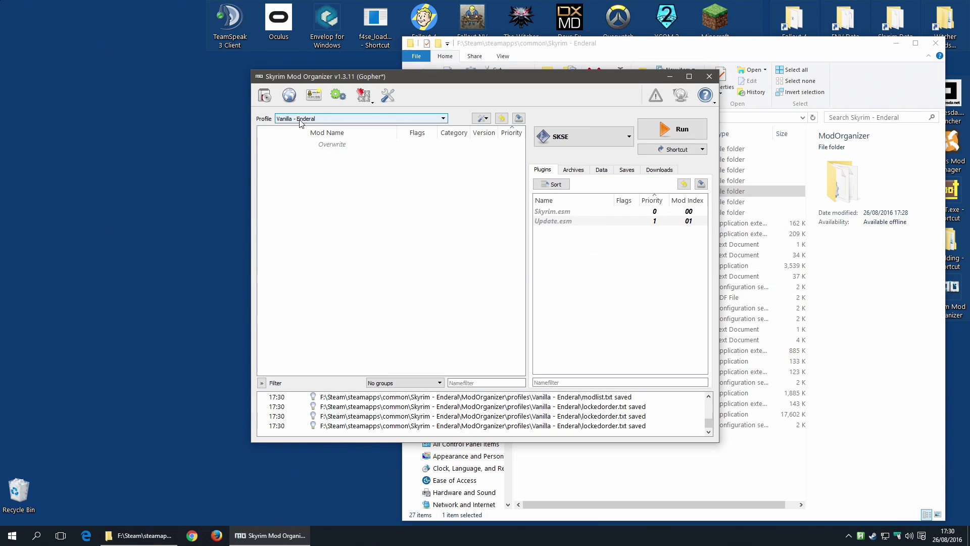
Open the profile's INI Editor, review skyrim.ini and skyrimprefs.ini, then close it
{"action": "left_click", "coordinate": [364, 96]}
{"action": "left_click", "coordinate": [379, 114]}
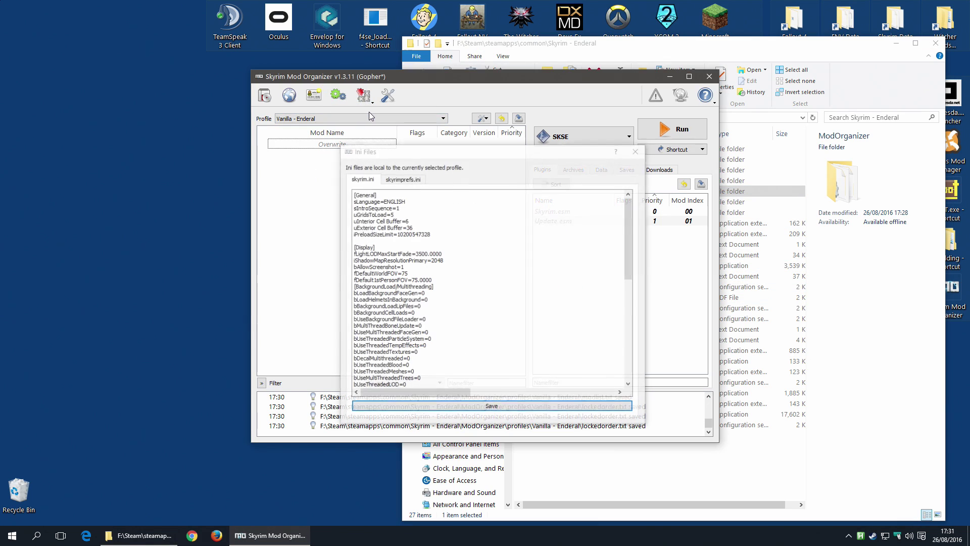
{"action": "left_click_drag", "start_coordinate": [446, 235], "coordinate": [355, 195]}
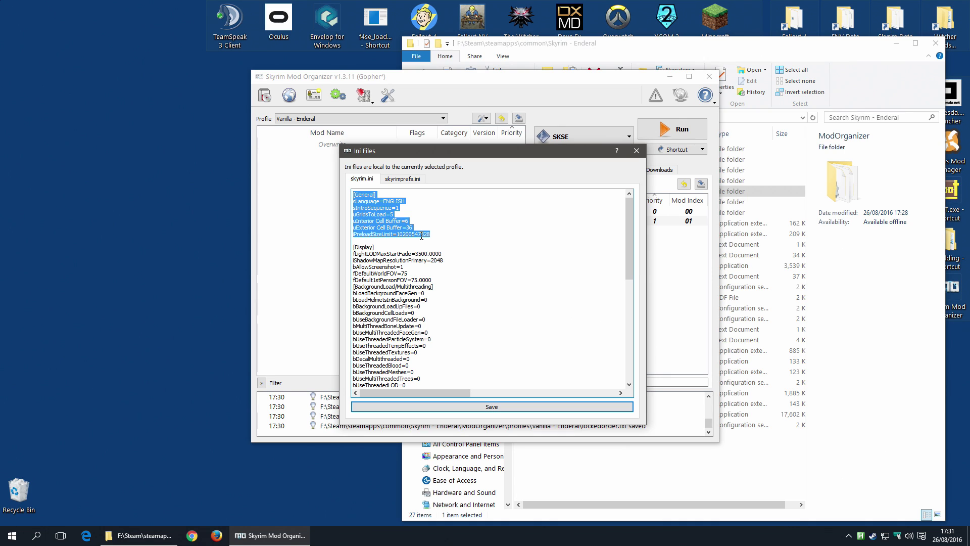
{"action": "left_click", "coordinate": [399, 180]}
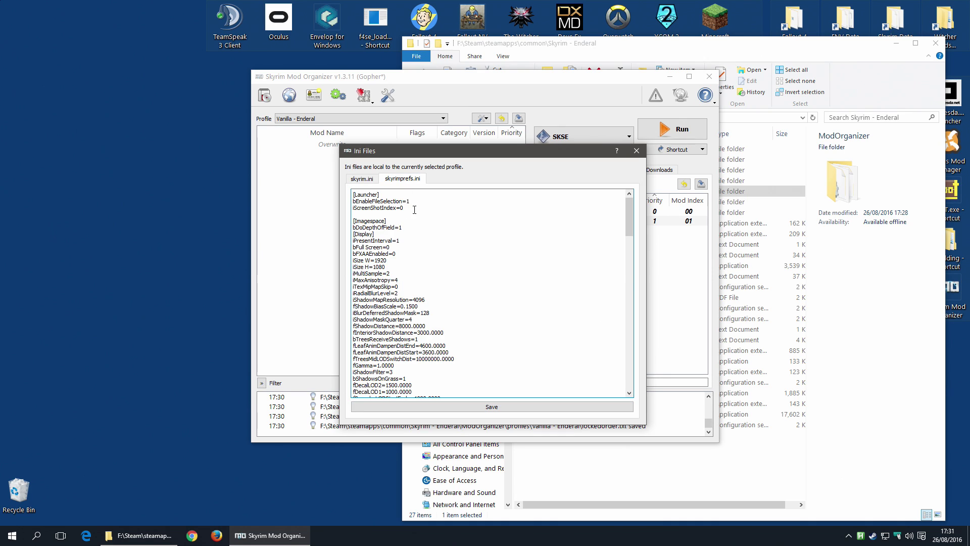
{"action": "left_click", "coordinate": [636, 150]}
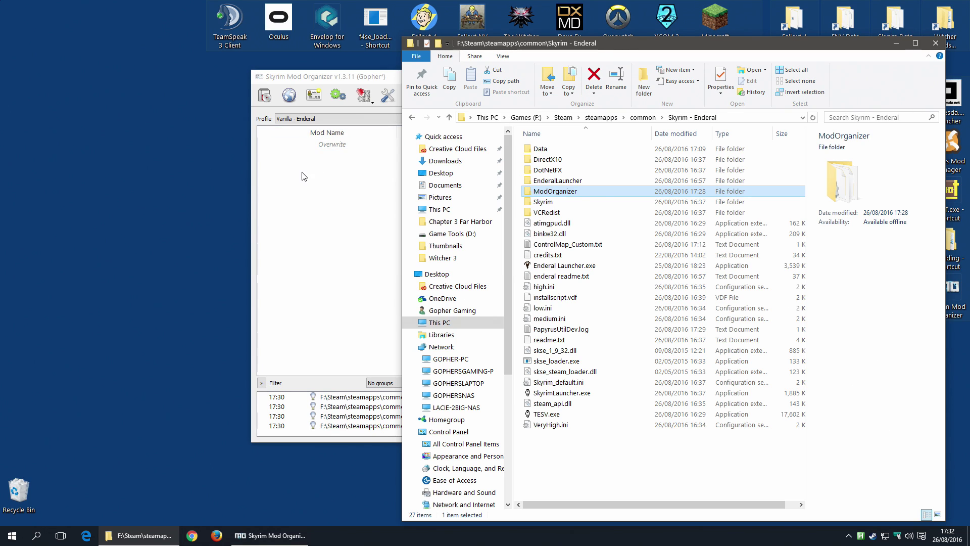
Move Mod Organizer left and reopen the INI Editor at the upper left beside Explorer
{"action": "left_click_drag", "start_coordinate": [342, 82], "coordinate": [145, 84]}
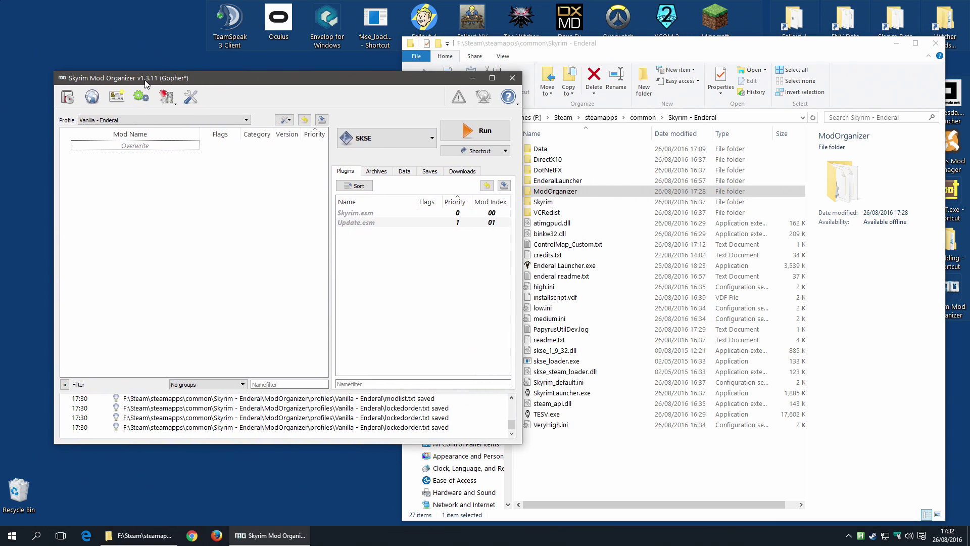
{"action": "left_click", "coordinate": [167, 97]}
{"action": "left_click", "coordinate": [178, 114]}
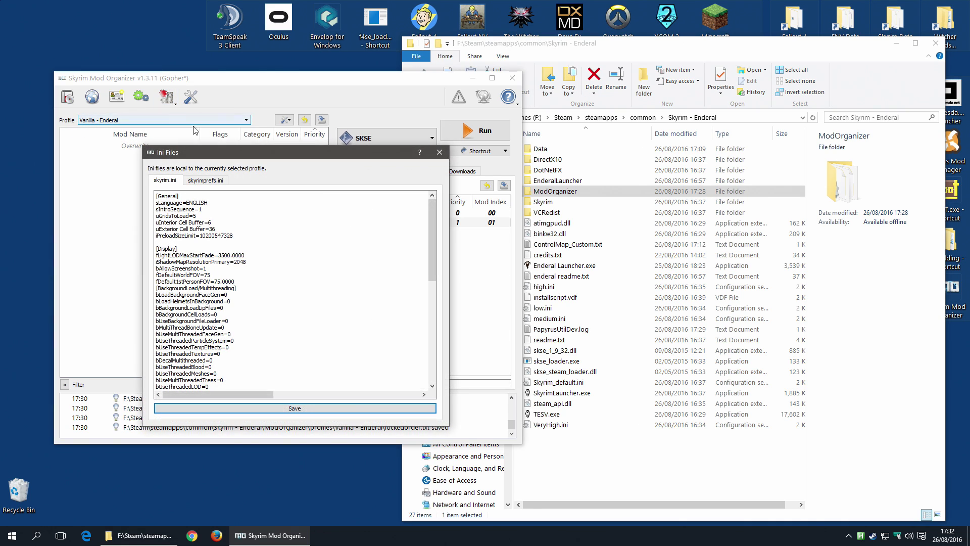
{"action": "left_click_drag", "start_coordinate": [222, 150], "coordinate": [135, 135]}
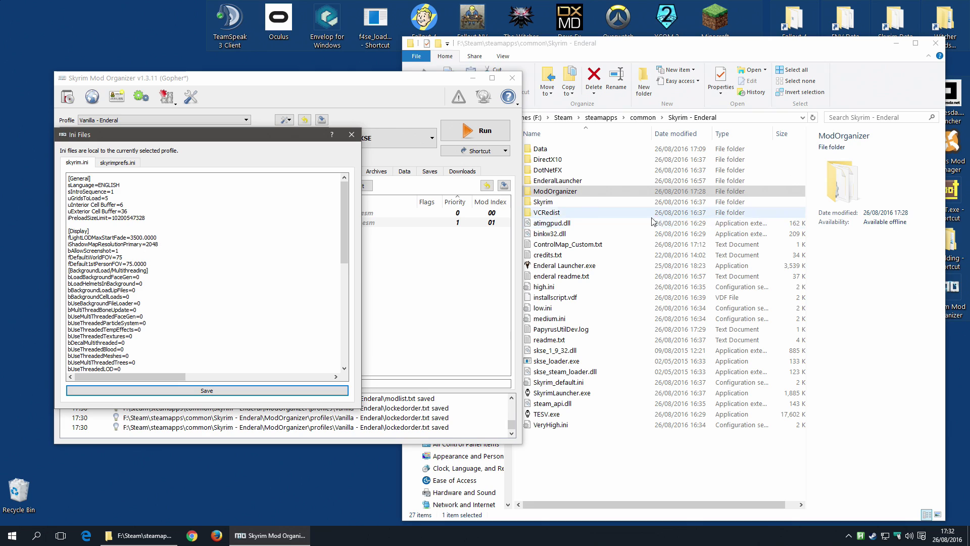
Start Enderal Launcher and open its Skyrim.ini from Settings > Others in Notepad
{"action": "double_click", "coordinate": [566, 265]}
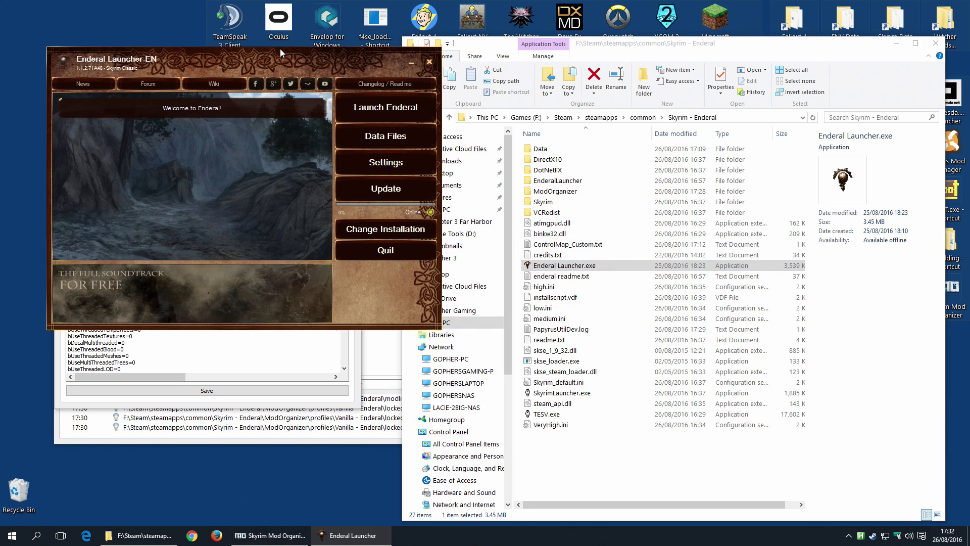
{"action": "left_click_drag", "start_coordinate": [280, 48], "coordinate": [723, 86]}
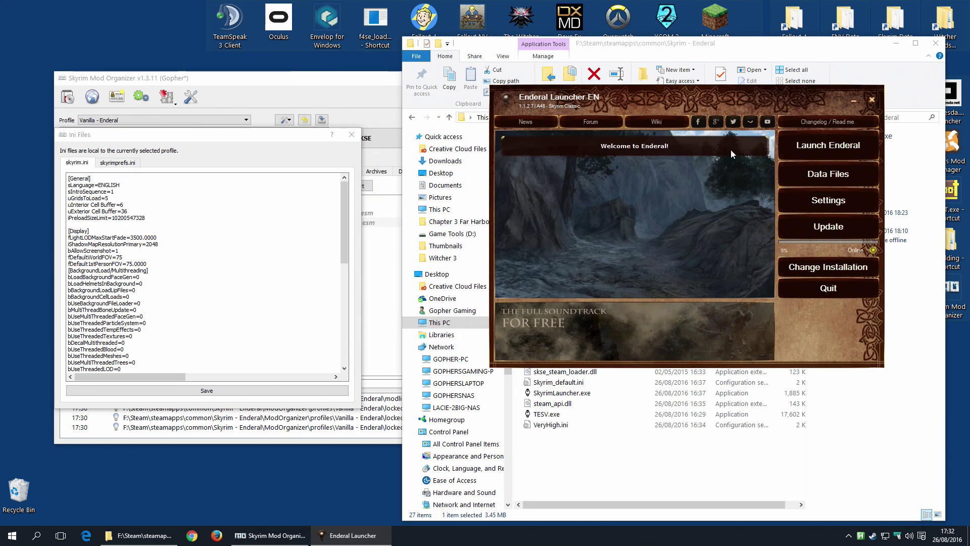
{"action": "left_click", "coordinate": [834, 204]}
{"action": "left_click", "coordinate": [659, 154]}
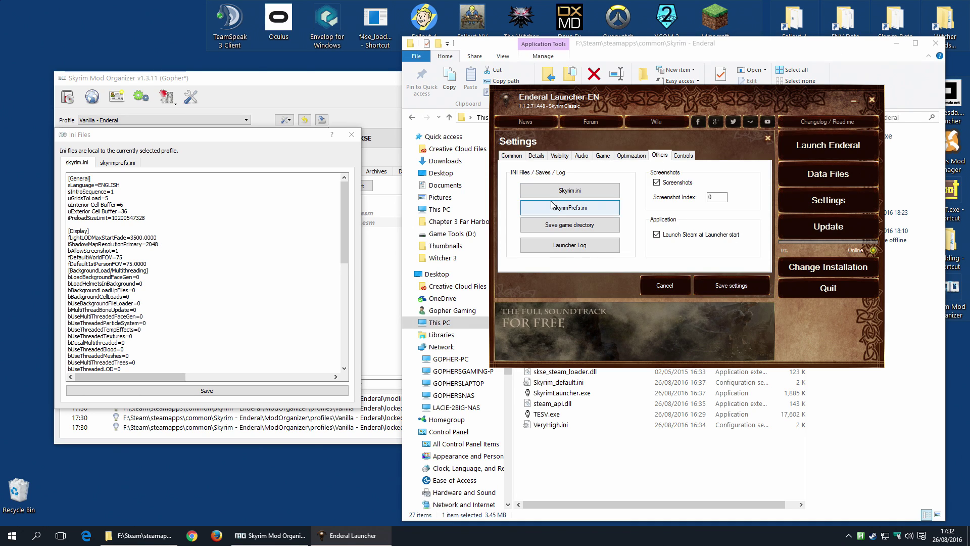
{"action": "left_click", "coordinate": [575, 192]}
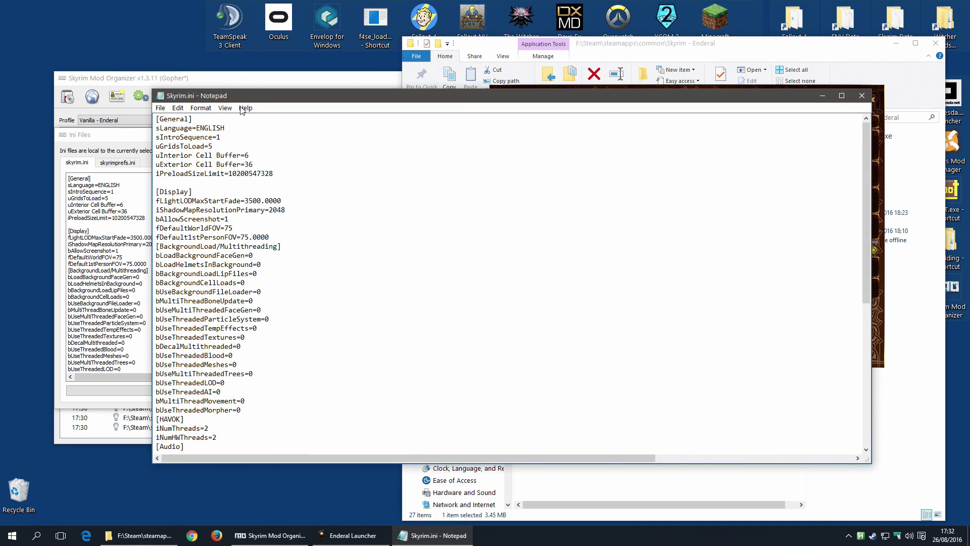
{"action": "left_click_drag", "start_coordinate": [243, 96], "coordinate": [461, 101]}
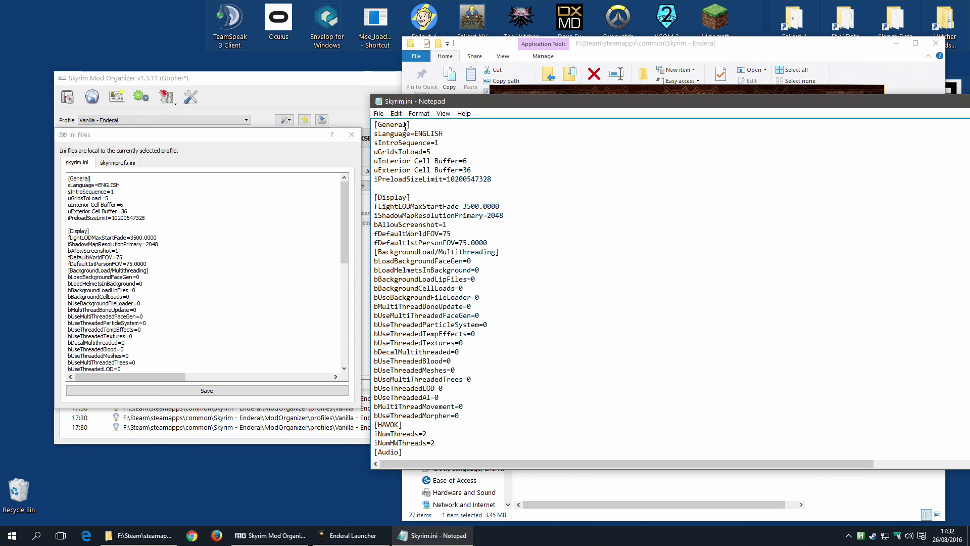
Compare Skyrim.ini's [General] block with the profile skyrim.ini, then close Notepad
{"action": "scroll", "coordinate": [443, 224], "scroll_direction": "down", "scroll_amount": 2}
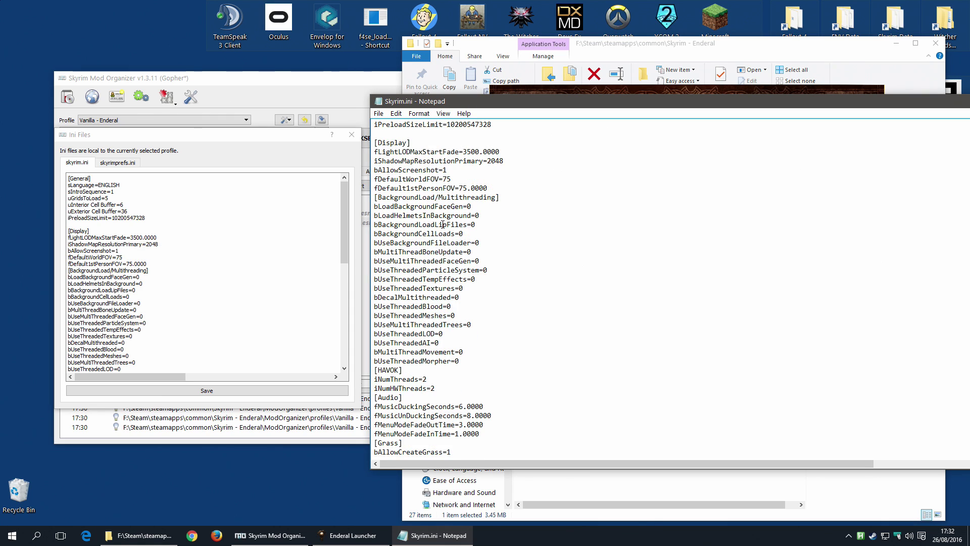
{"action": "scroll", "coordinate": [443, 224], "scroll_direction": "down", "scroll_amount": 3}
{"action": "scroll", "coordinate": [486, 165], "scroll_direction": "up", "scroll_amount": 5}
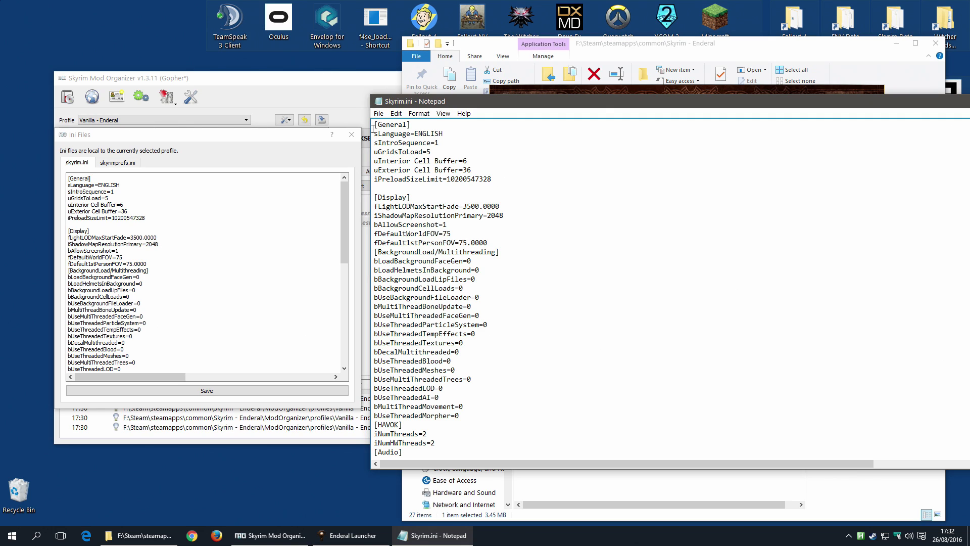
{"action": "left_click_drag", "start_coordinate": [491, 179], "coordinate": [363, 124]}
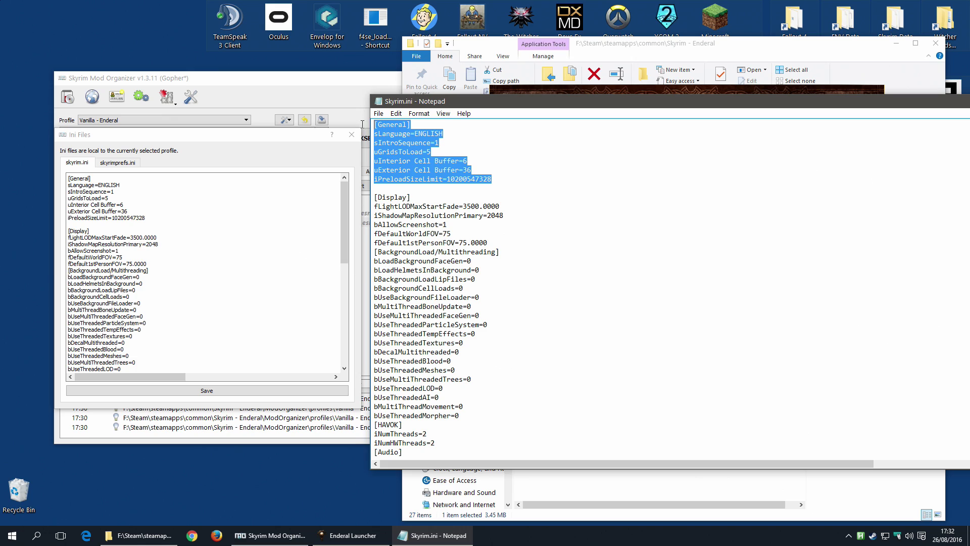
{"action": "left_click", "coordinate": [444, 155]}
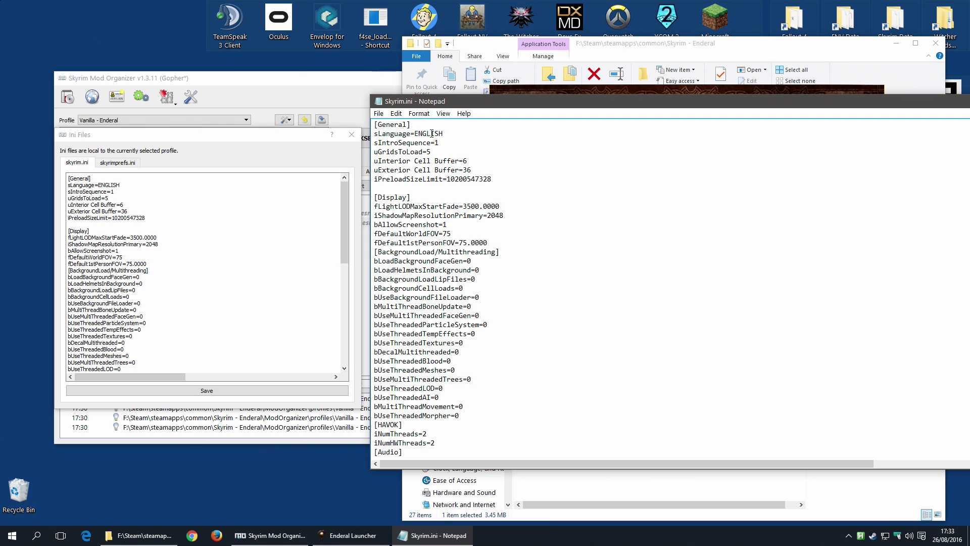
{"action": "left_click_drag", "start_coordinate": [500, 178], "coordinate": [359, 124]}
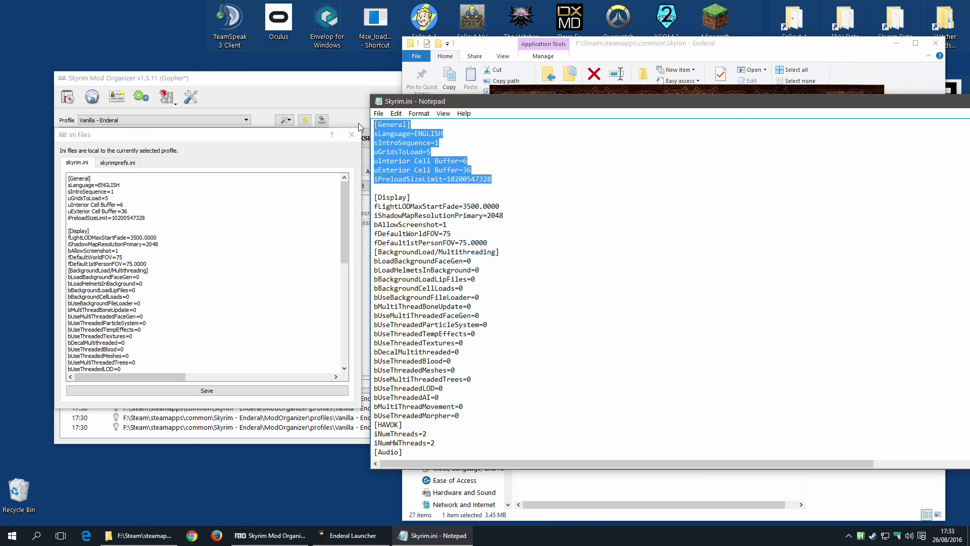
{"action": "left_click_drag", "start_coordinate": [145, 218], "coordinate": [68, 177]}
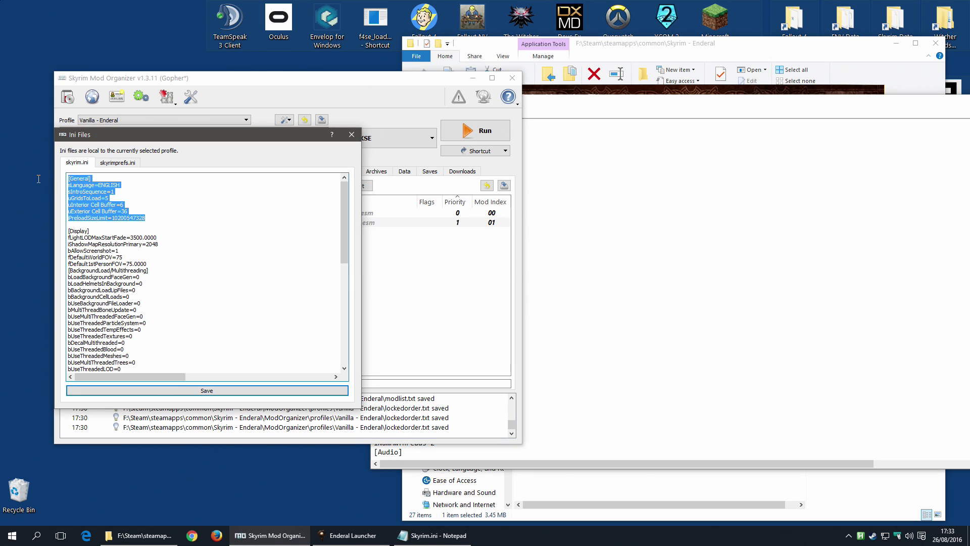
{"action": "left_click", "coordinate": [600, 176]}
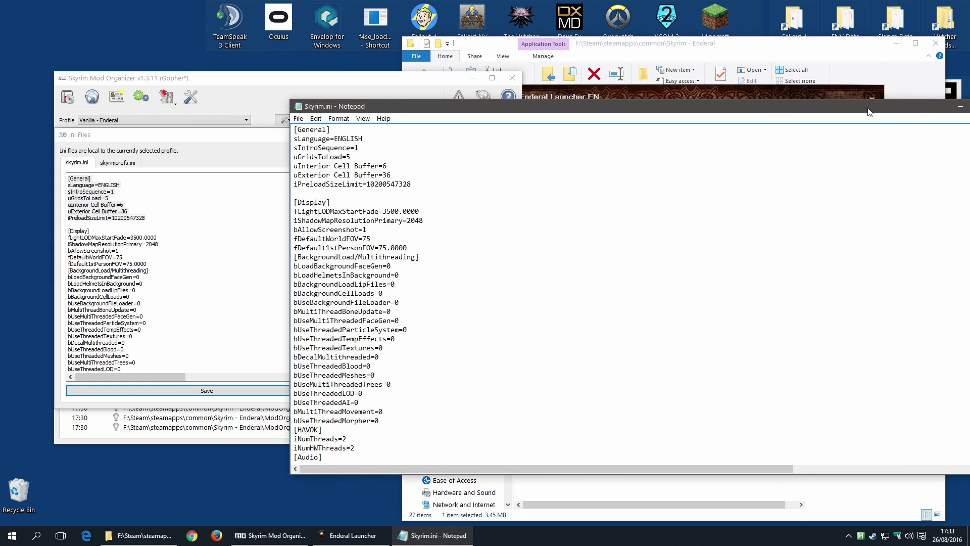
{"action": "key", "text": "alt+F4"}
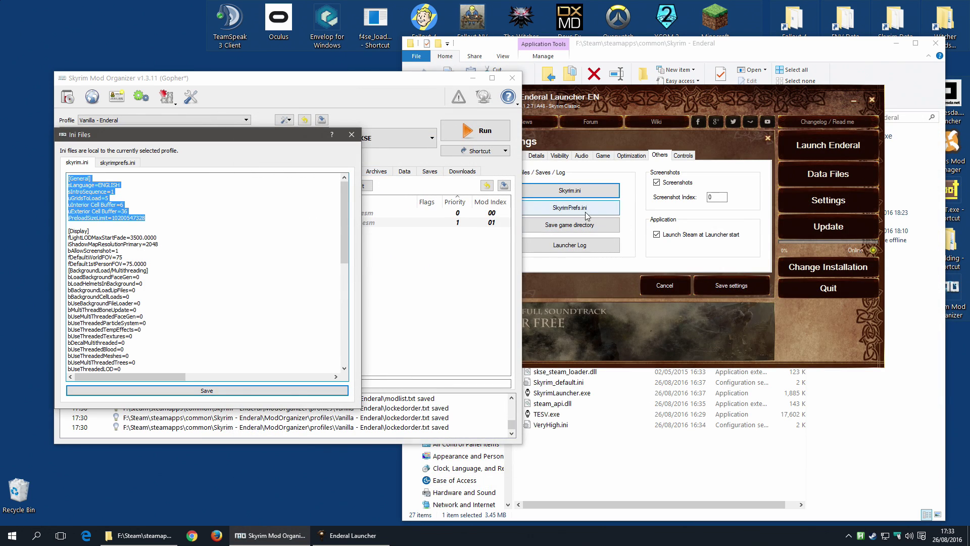
Compare the game's SkyrimPrefs.ini with the profile's skyrimprefs.ini, then close Notepad
{"action": "left_click", "coordinate": [576, 208]}
{"action": "left_click_drag", "start_coordinate": [334, 120], "coordinate": [420, 125]}
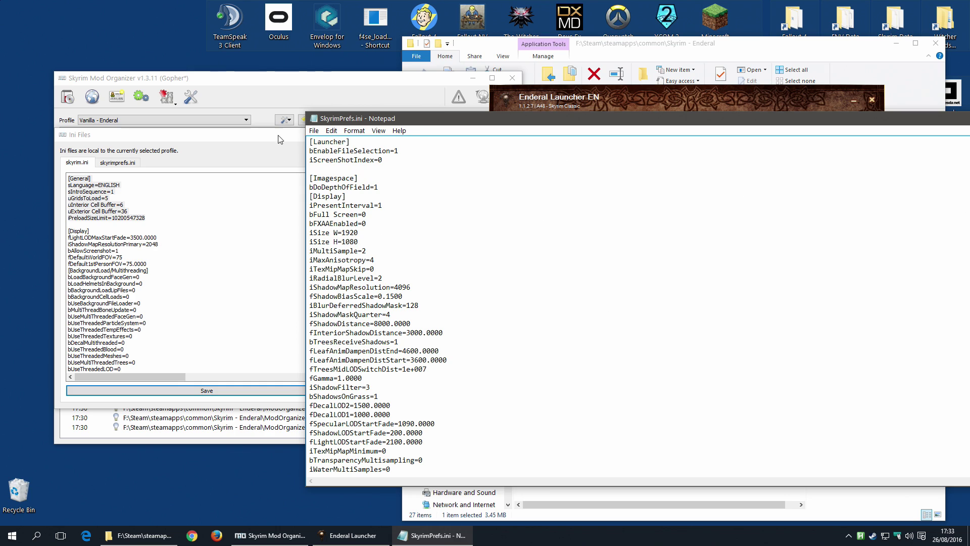
{"action": "left_click", "coordinate": [126, 160]}
{"action": "left_click", "coordinate": [381, 182]}
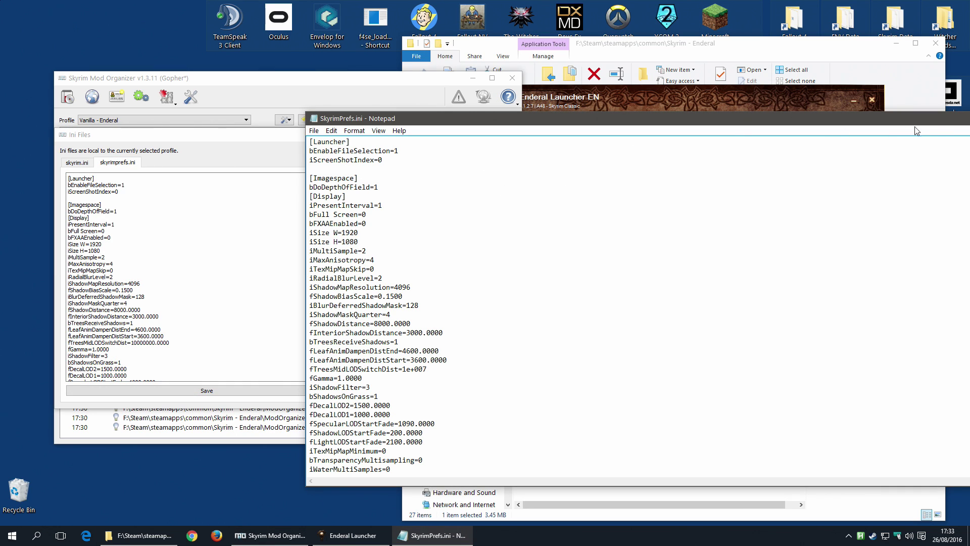
{"action": "key", "text": "alt+F4"}
{"action": "key", "text": "alt+F4"}
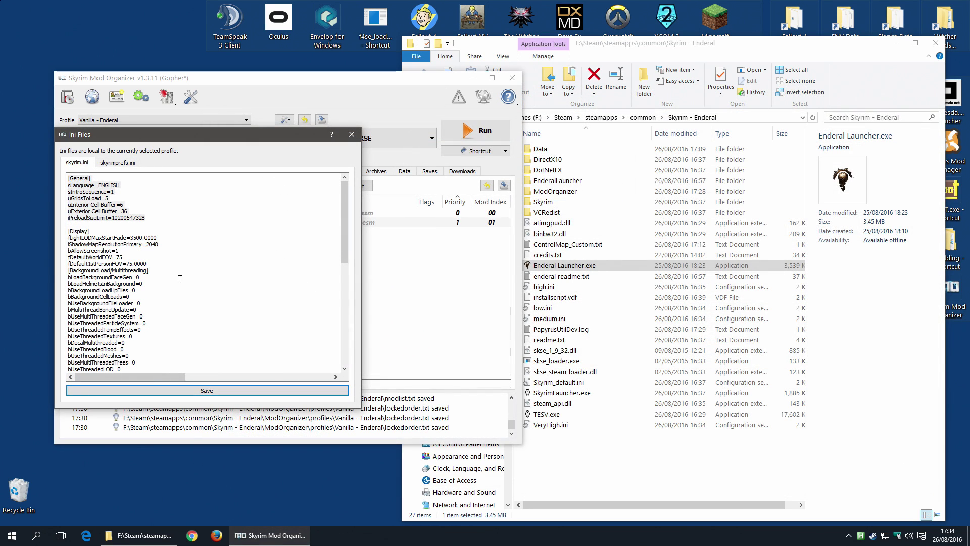
Save the ini changes in the Ini Files editor and confirm
{"action": "left_click", "coordinate": [213, 392]}
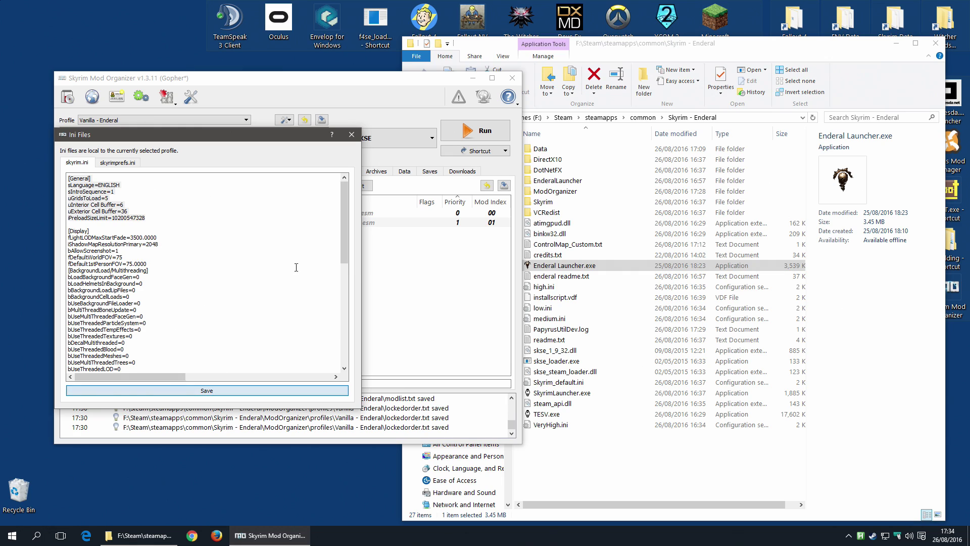
{"action": "left_click", "coordinate": [354, 134]}
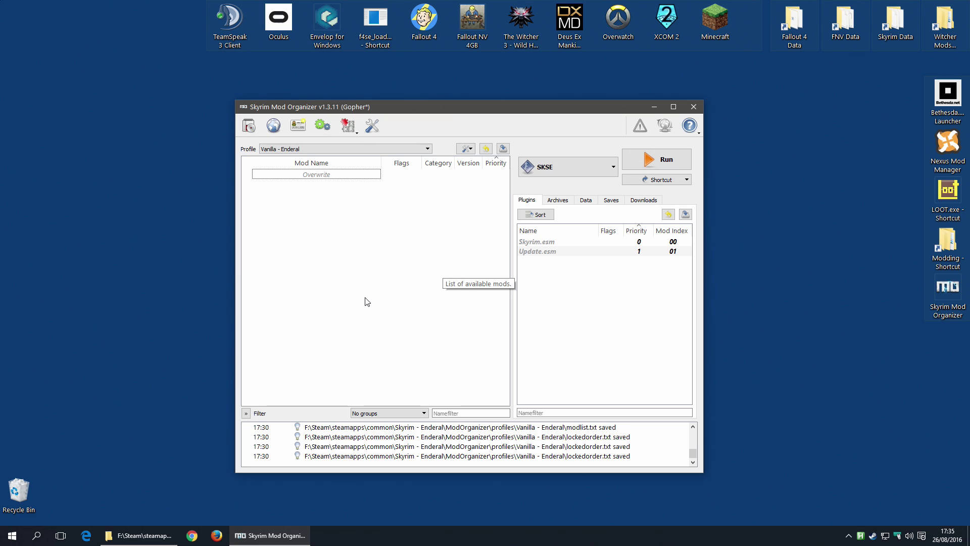
{"action": "left_click", "coordinate": [311, 148]}
Create a new profile named 'Enderal - Modded'
{"action": "left_click", "coordinate": [310, 156]}
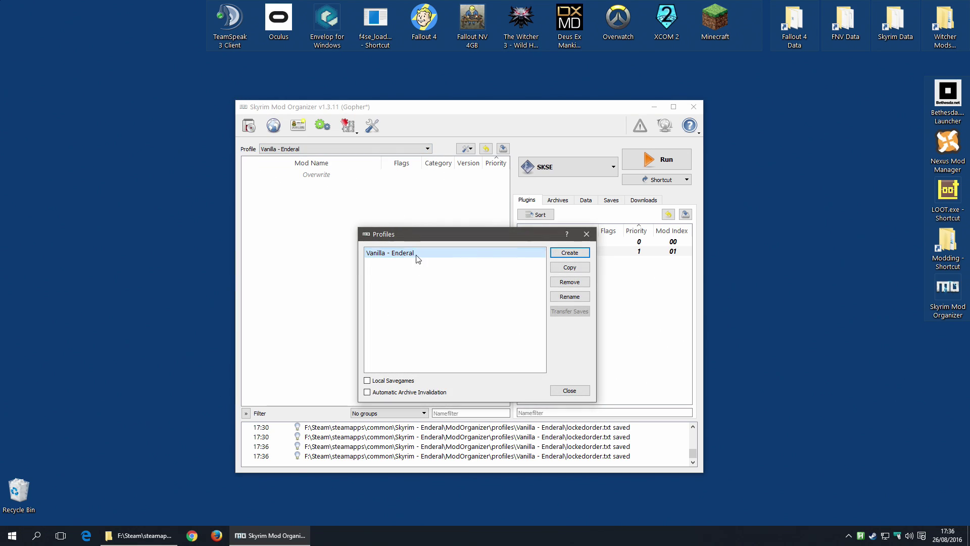
{"action": "left_click", "coordinate": [569, 253]}
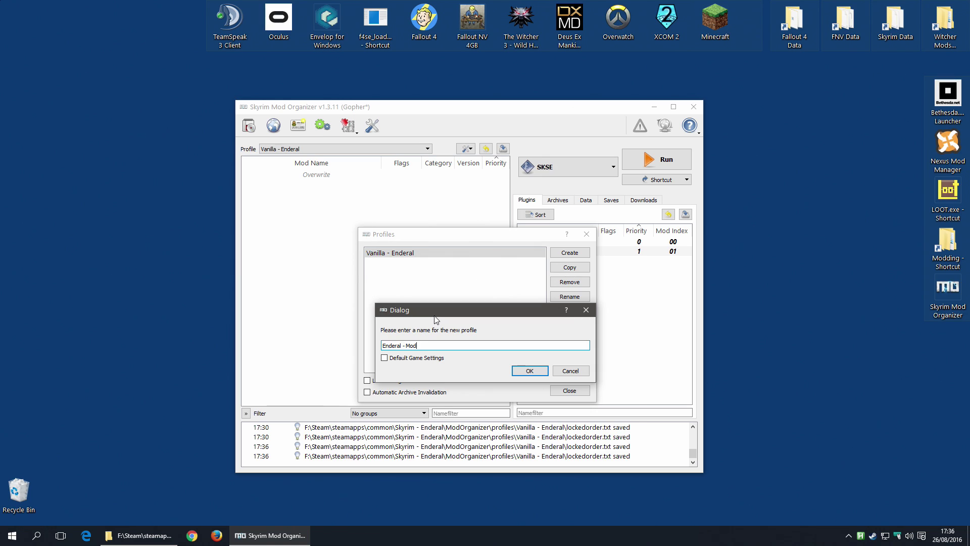
{"action": "left_click", "coordinate": [543, 375]}
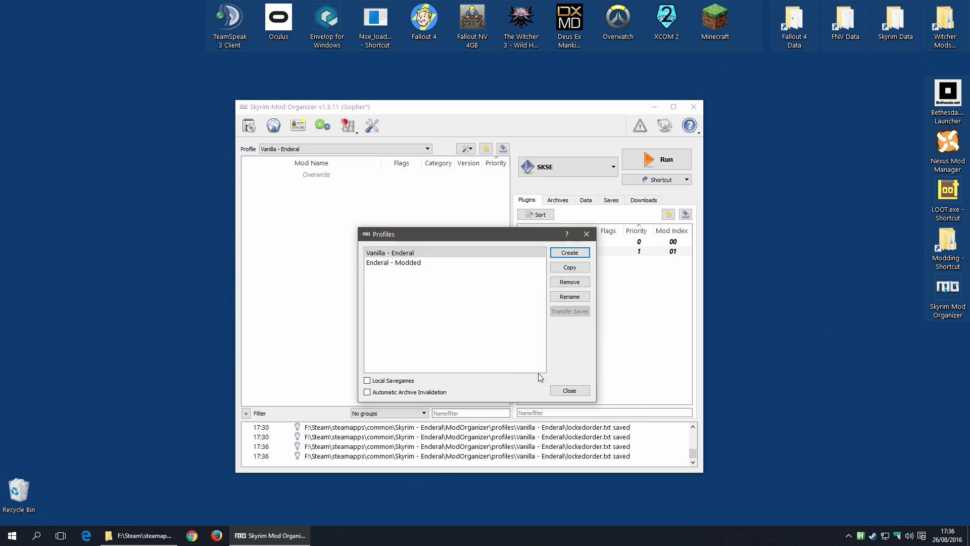
Keep local savegames enabled for Enderal - Modded, then close profile management
{"action": "left_click", "coordinate": [367, 381]}
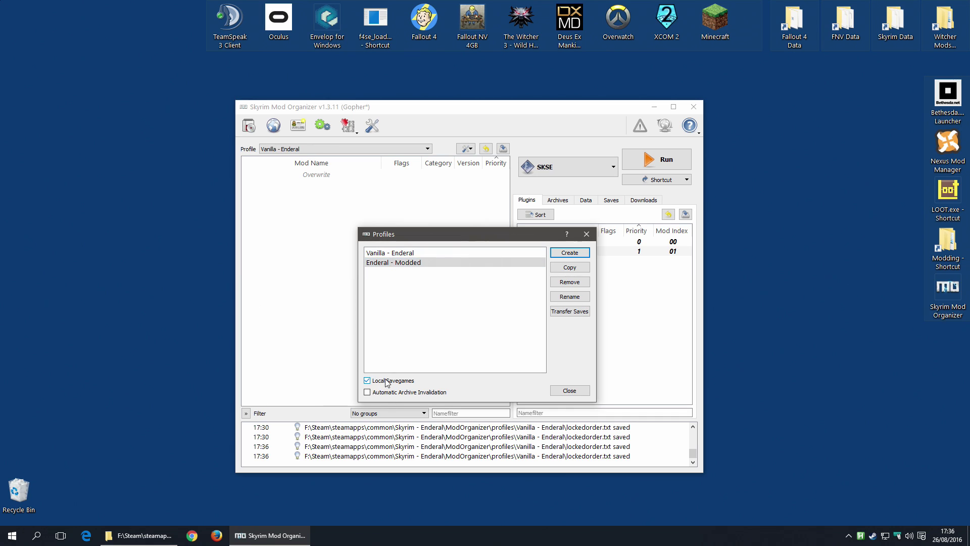
{"action": "left_click", "coordinate": [386, 381]}
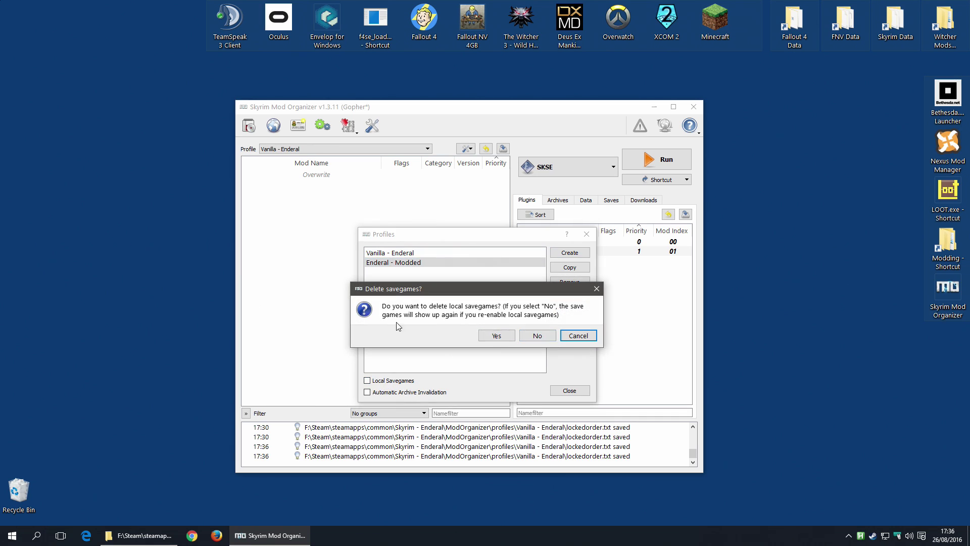
{"action": "left_click", "coordinate": [574, 336]}
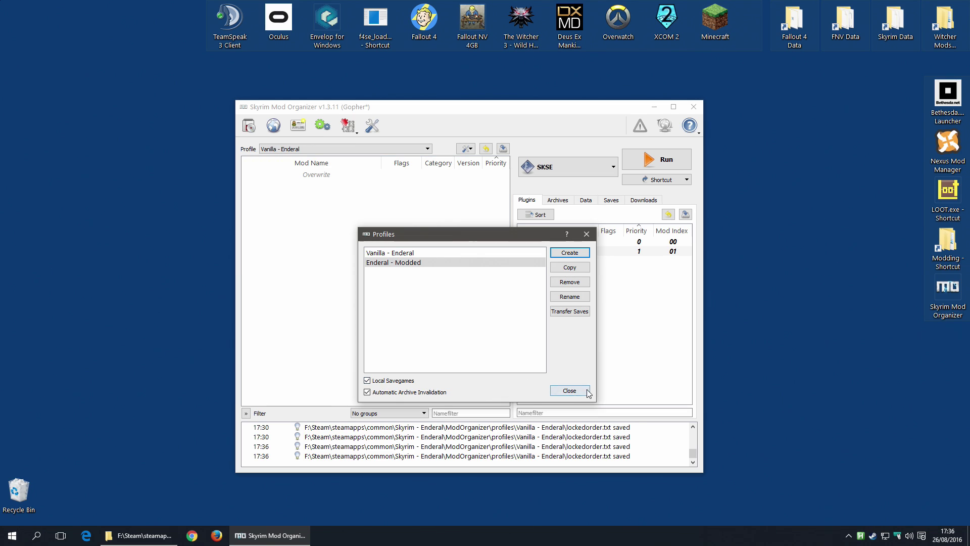
{"action": "left_click", "coordinate": [570, 390]}
{"action": "left_click", "coordinate": [277, 148]}
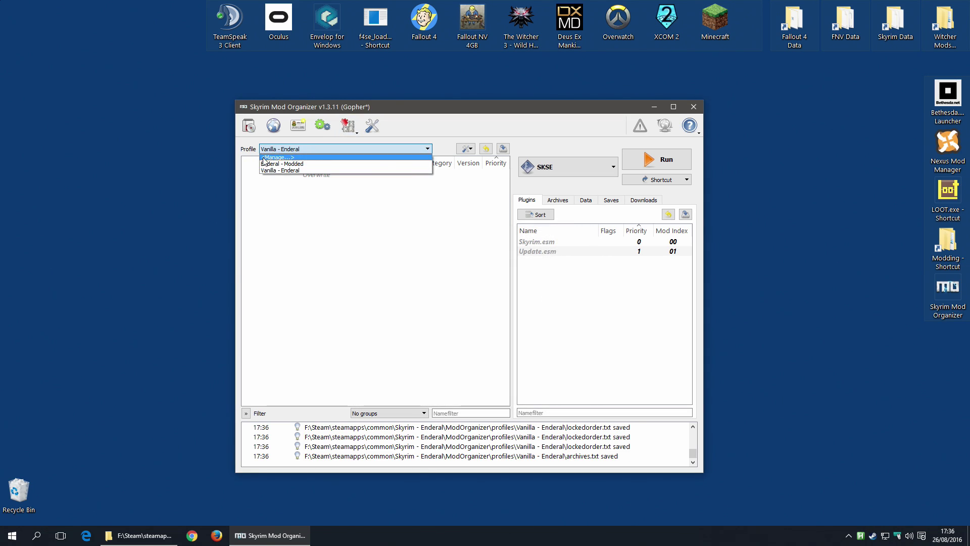
Switch to the Enderal - Modded profile and show the Downloads list
{"action": "left_click", "coordinate": [274, 163]}
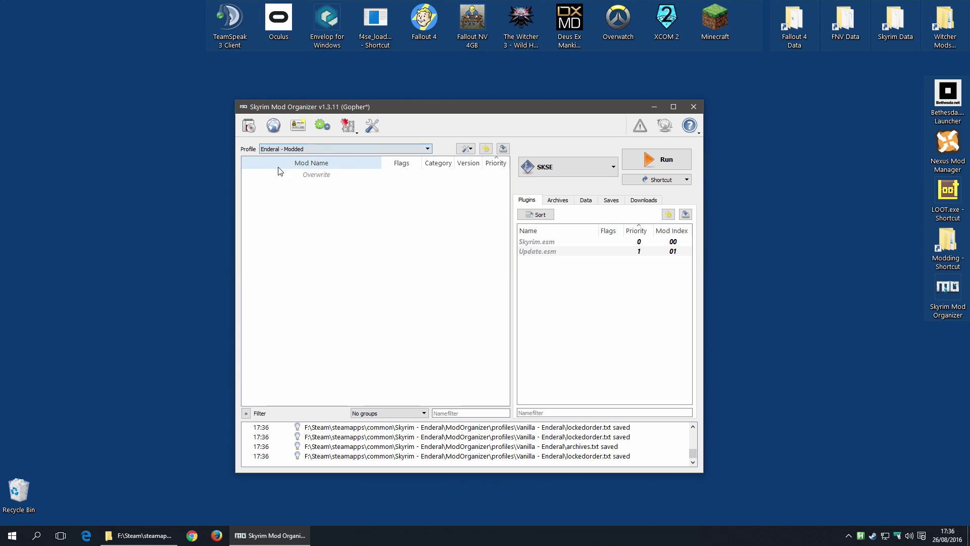
{"action": "left_click", "coordinate": [558, 200]}
{"action": "left_click", "coordinate": [527, 200]}
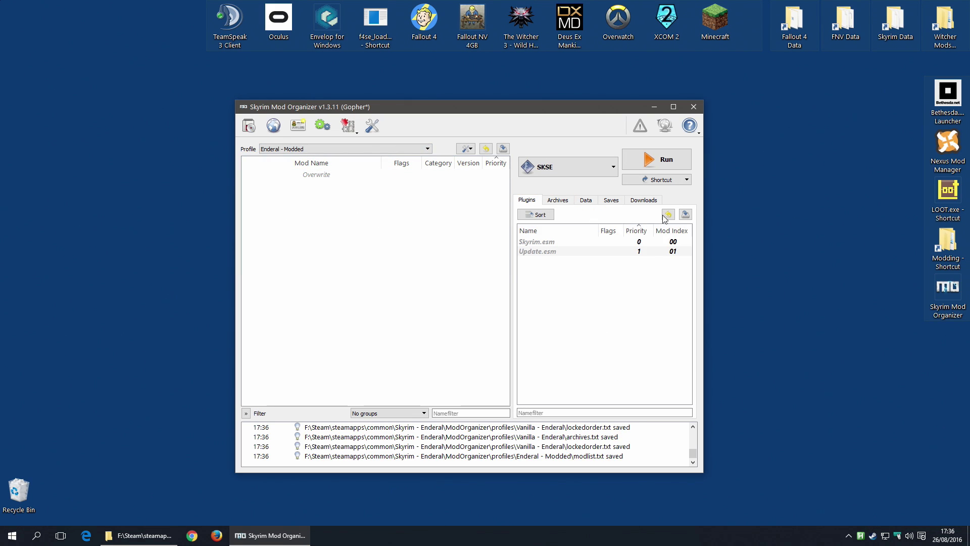
{"action": "left_click", "coordinate": [643, 200]}
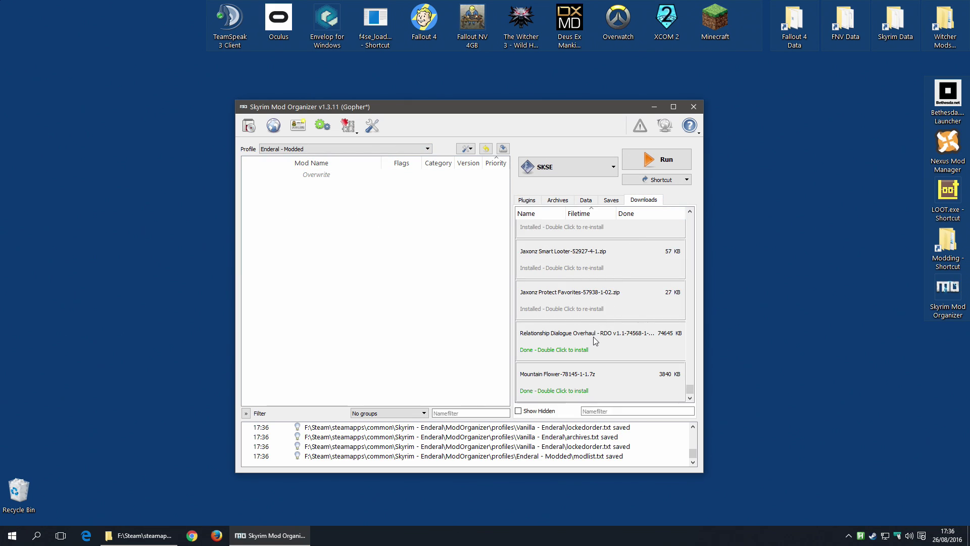
{"action": "scroll", "coordinate": [594, 340], "scroll_direction": "up", "scroll_amount": 10}
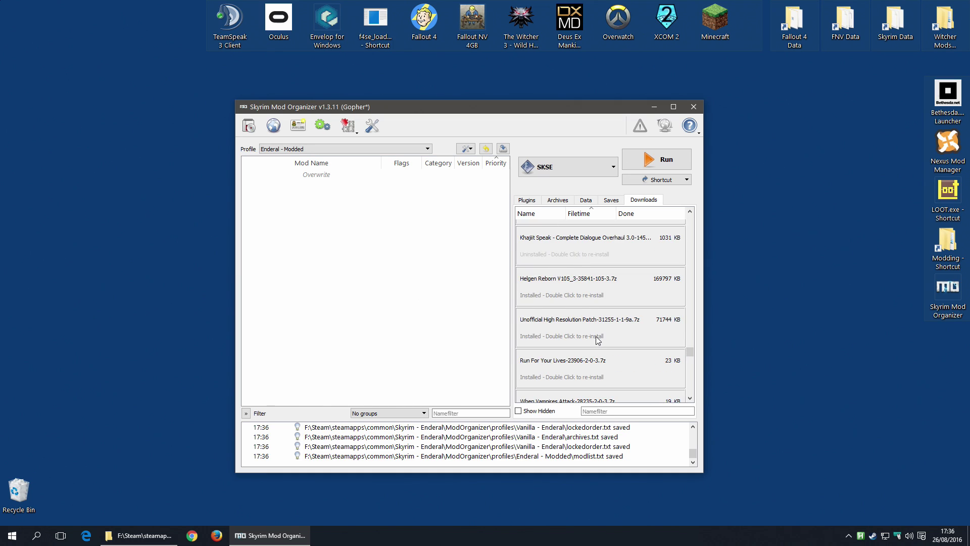
{"action": "scroll", "coordinate": [595, 335], "scroll_direction": "up", "scroll_amount": 5}
Install and enable Immersive HUD - iHUD, confirm iHUD.esp in Plugins, and run the game
{"action": "double_click", "coordinate": [566, 253]}
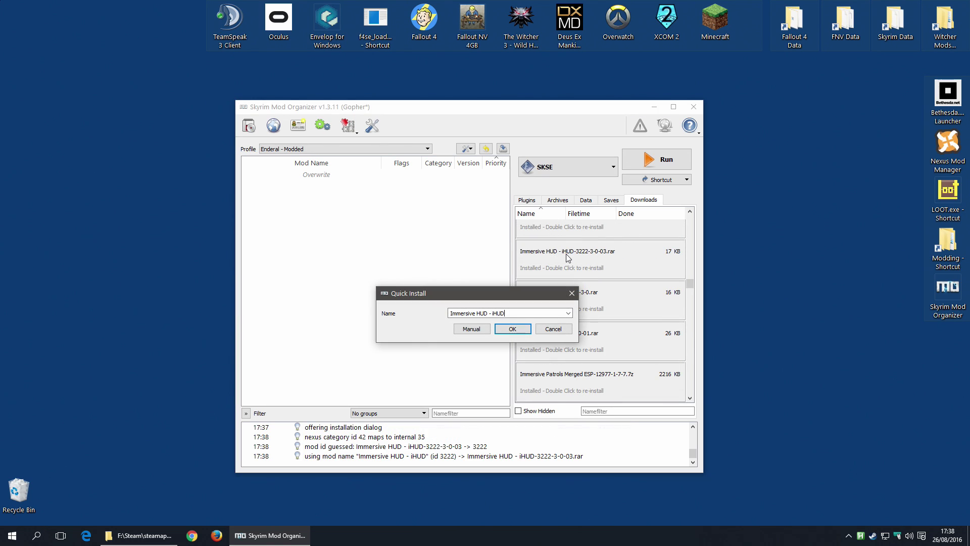
{"action": "left_click", "coordinate": [511, 328]}
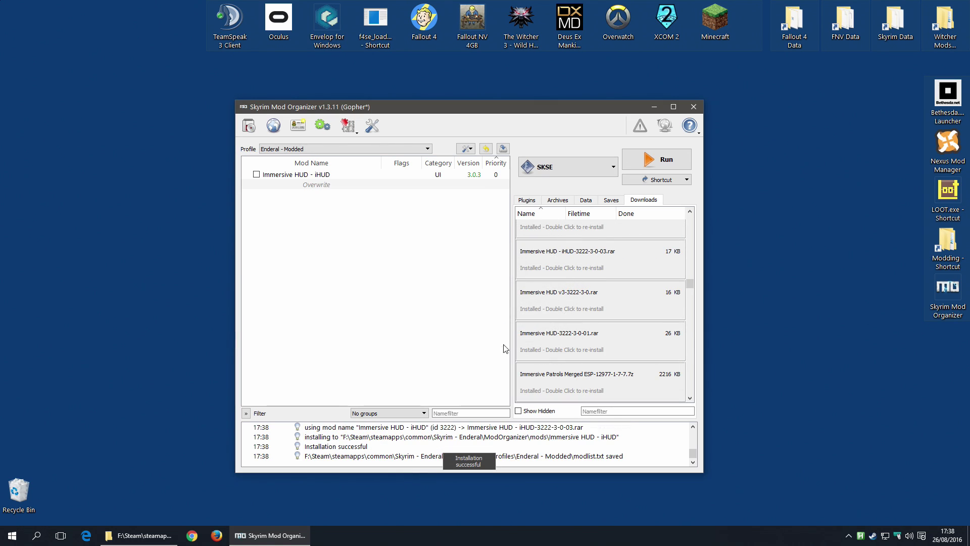
{"action": "left_click", "coordinate": [256, 175]}
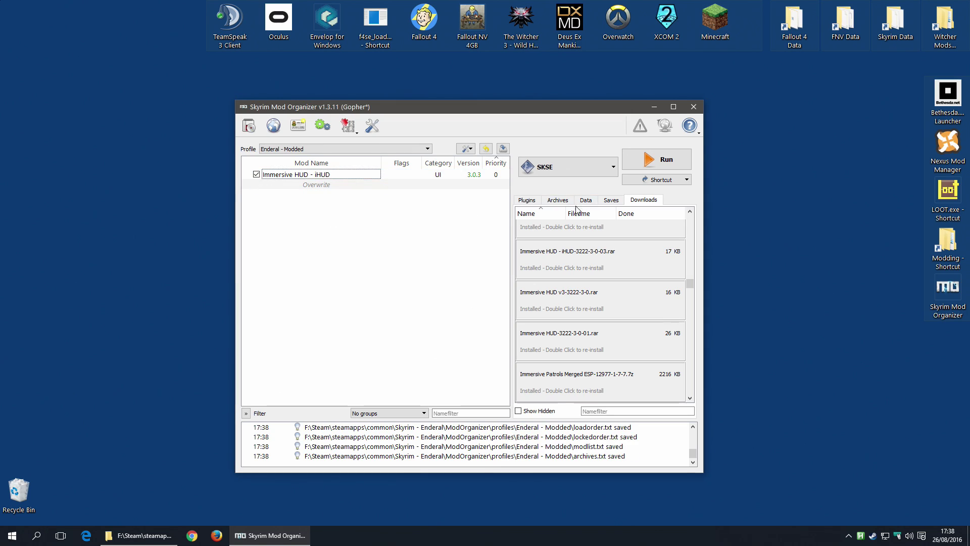
{"action": "left_click", "coordinate": [527, 200]}
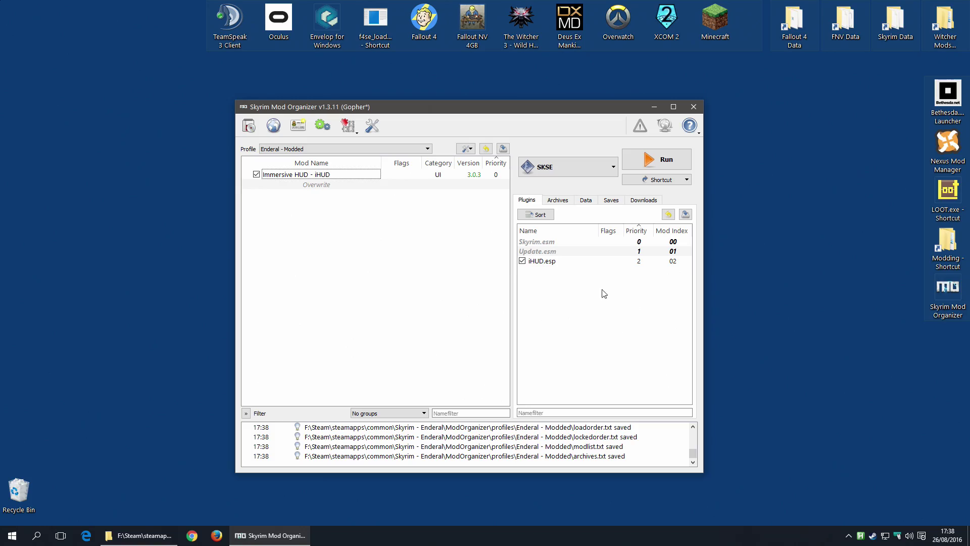
{"action": "left_click", "coordinate": [654, 165]}
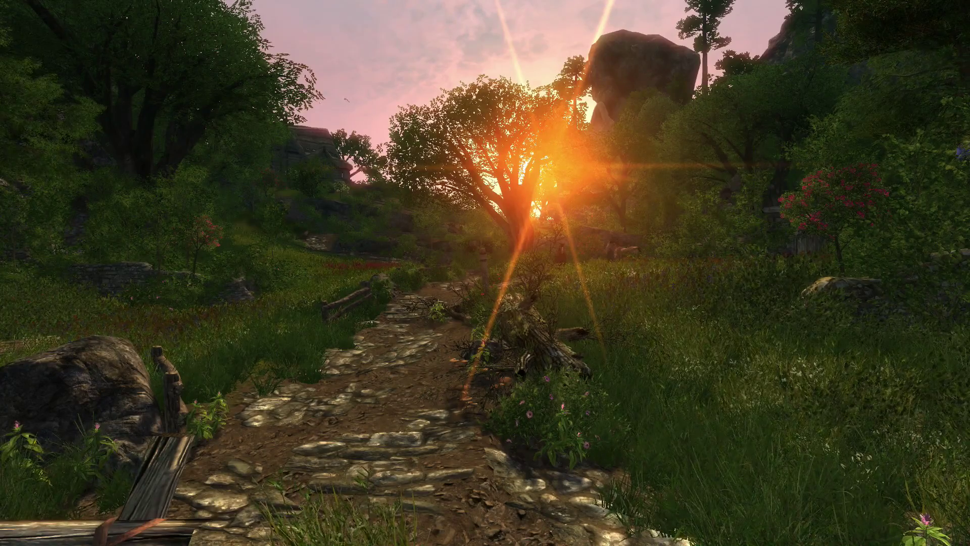
Open Mod Configuration from the in-game journal and select the Immersive HUD page
{"action": "key", "text": "Escape"}
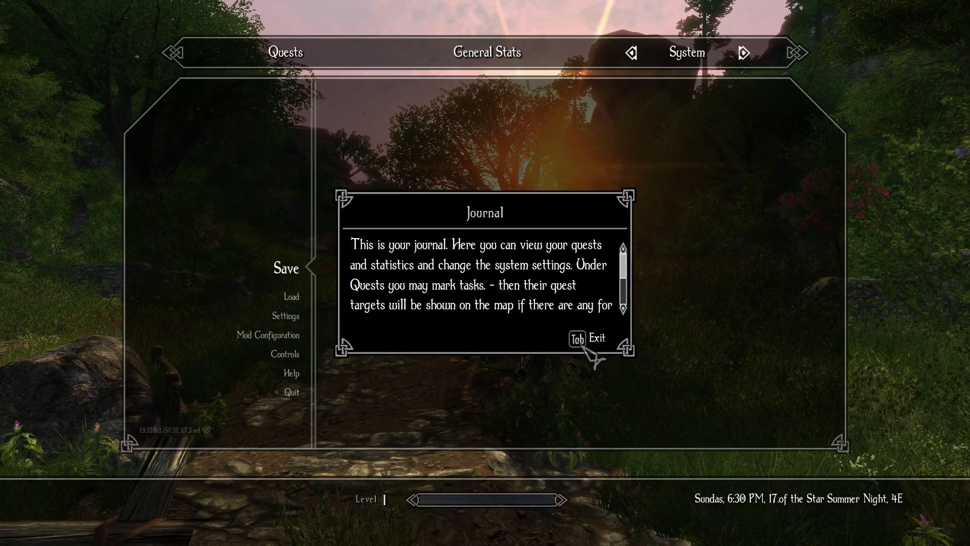
{"action": "left_click", "coordinate": [585, 348]}
{"action": "left_click", "coordinate": [277, 335]}
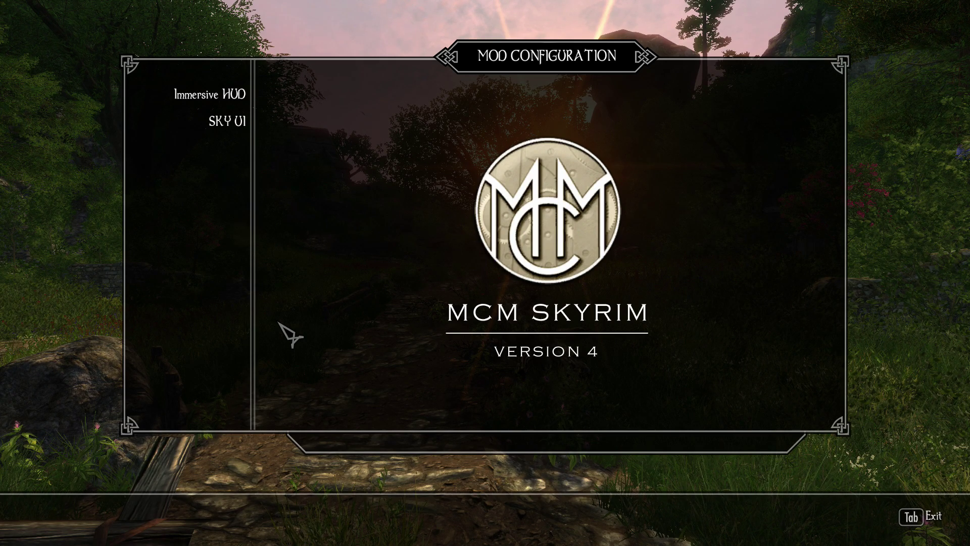
{"action": "left_click", "coordinate": [189, 92]}
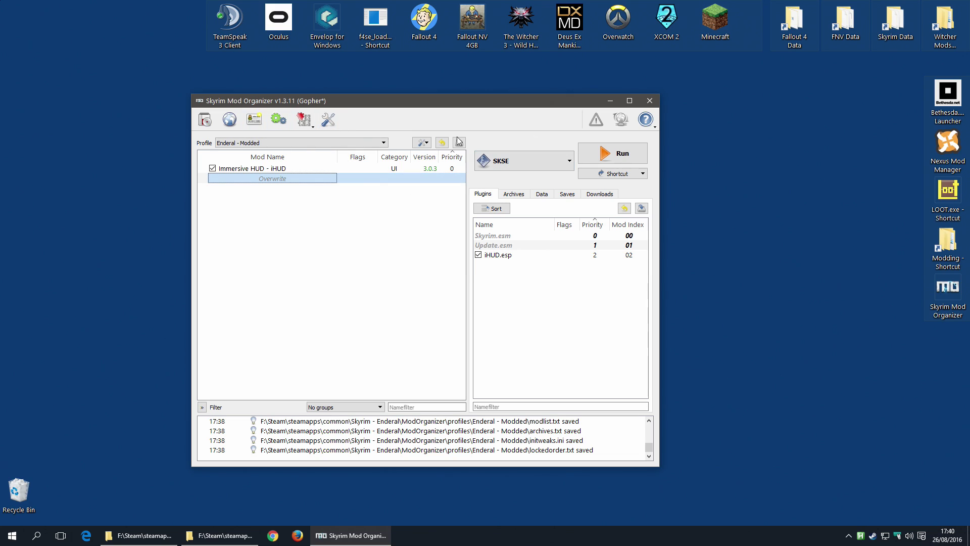
Close this Mod Organizer and launch ModOrganizer.exe from the Skyrim Mod Organizer folder, checking its profiles
{"action": "left_click", "coordinate": [650, 101]}
{"action": "left_click", "coordinate": [217, 534]}
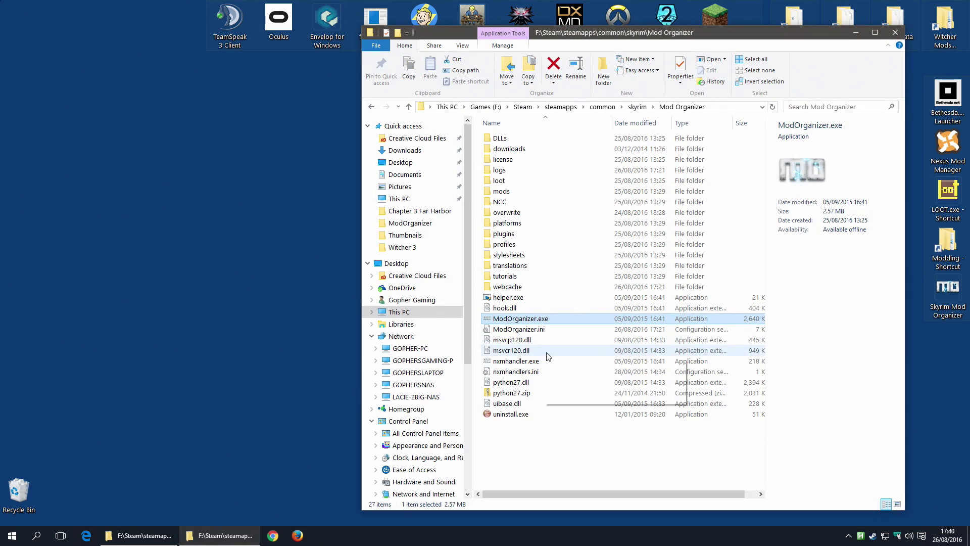
{"action": "double_click", "coordinate": [524, 320]}
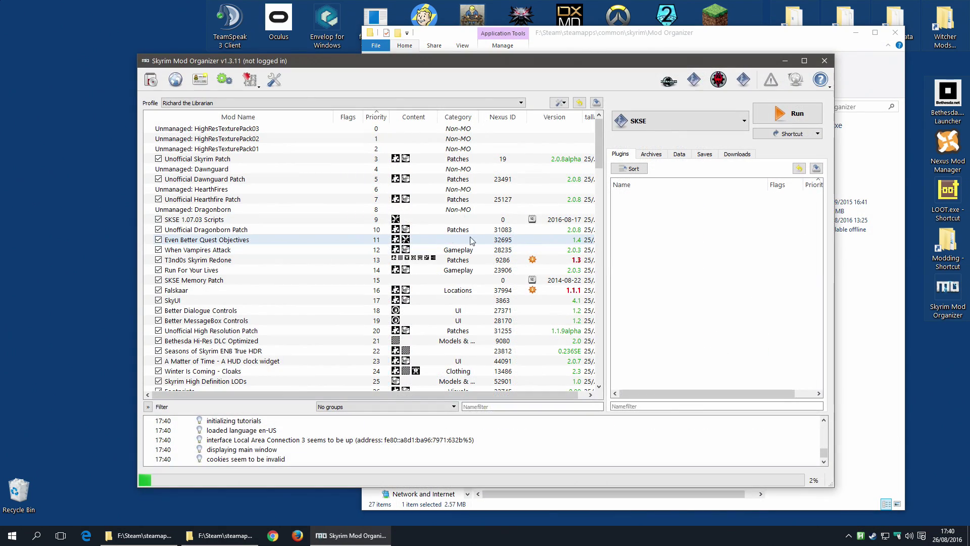
{"action": "left_click", "coordinate": [257, 103]}
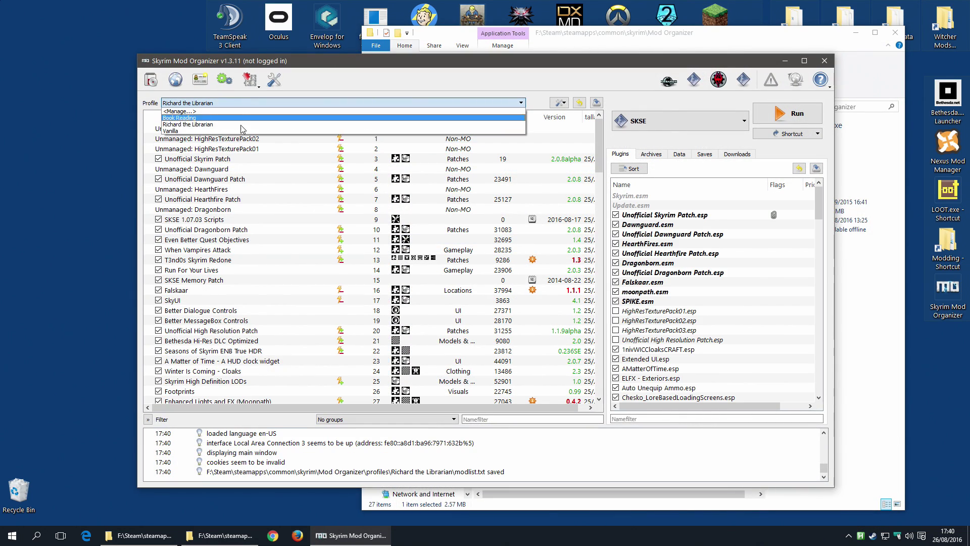
{"action": "left_click", "coordinate": [408, 85]}
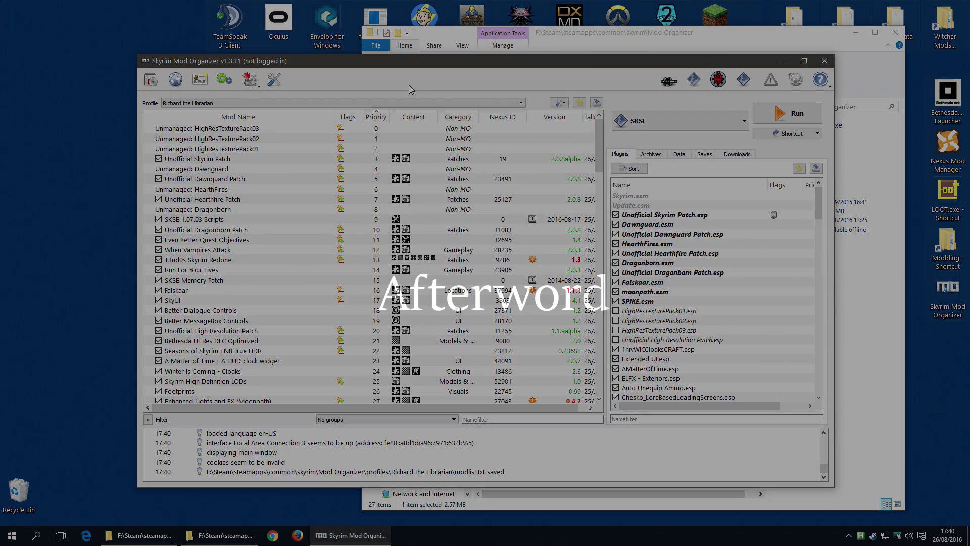